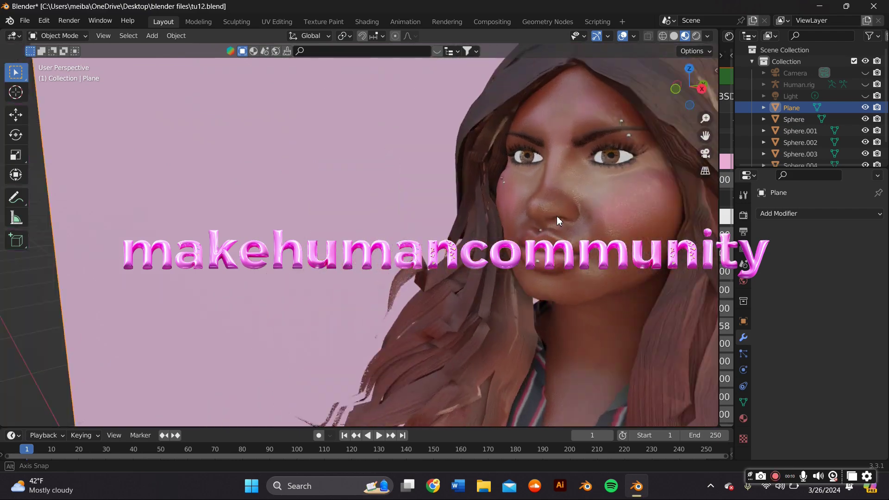
{"action": "left_click_drag", "start_coordinate": [703, 136], "coordinate": [528, 171]}
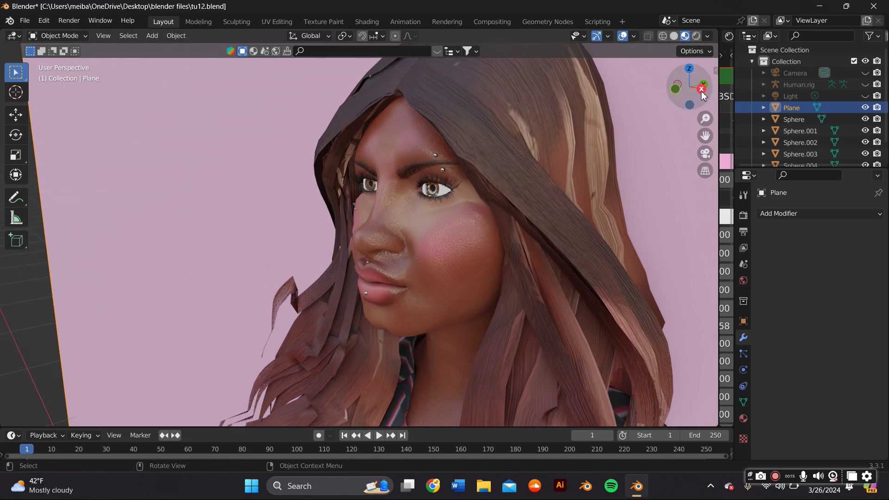
{"action": "left_click_drag", "start_coordinate": [713, 87], "coordinate": [494, 258]}
{"action": "scroll", "coordinate": [496, 255], "scroll_direction": "down", "scroll_amount": 3}
{"action": "middle_click_drag", "start_coordinate": [495, 254], "coordinate": [492, 297]}
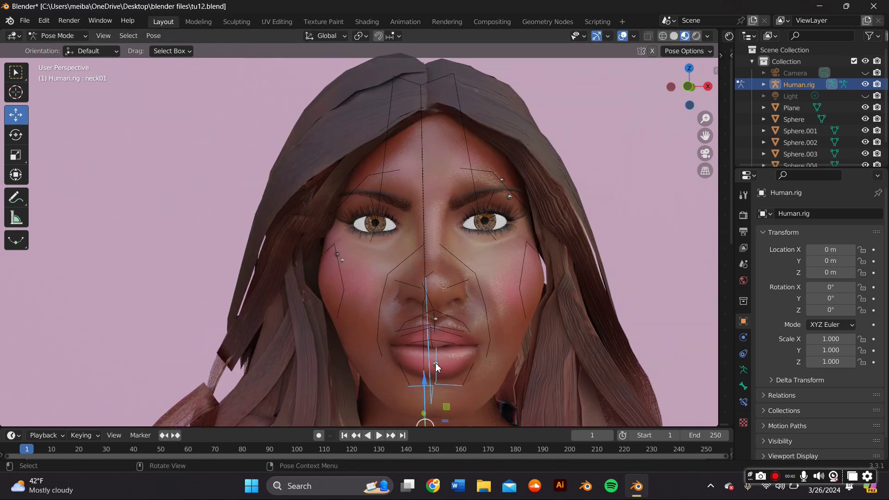
Move the rig's oris02 bone down from below the lower lip to part the character's lips, and fine-tune its height.
{"action": "left_click", "coordinate": [437, 385]}
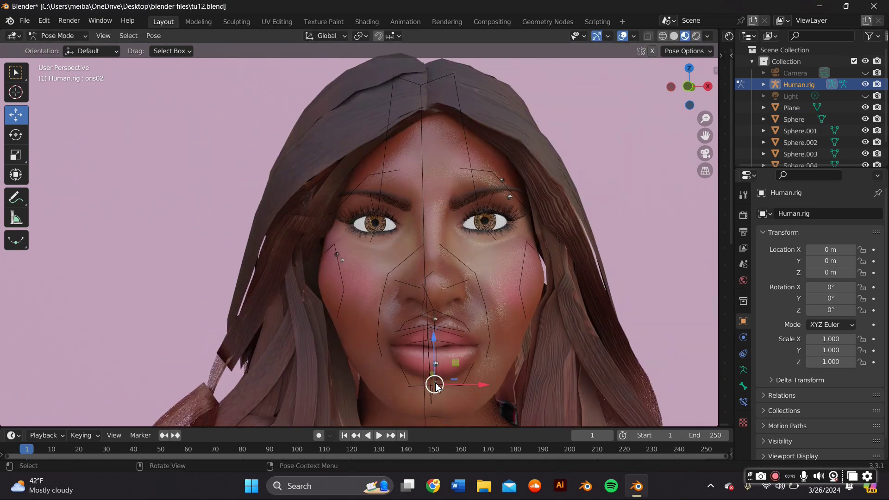
{"action": "left_click_drag", "start_coordinate": [436, 387], "coordinate": [435, 404]}
{"action": "scroll", "coordinate": [485, 343], "scroll_direction": "down", "scroll_amount": 3}
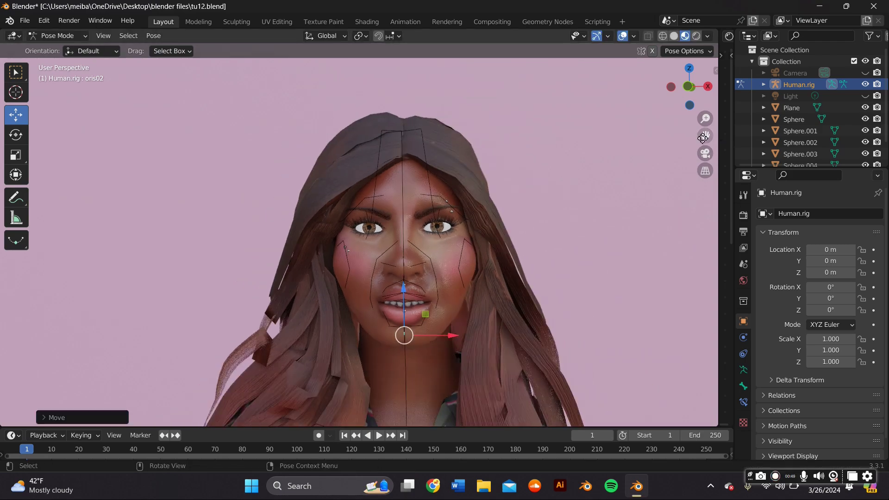
{"action": "scroll", "coordinate": [670, 138], "scroll_direction": "up", "scroll_amount": 5}
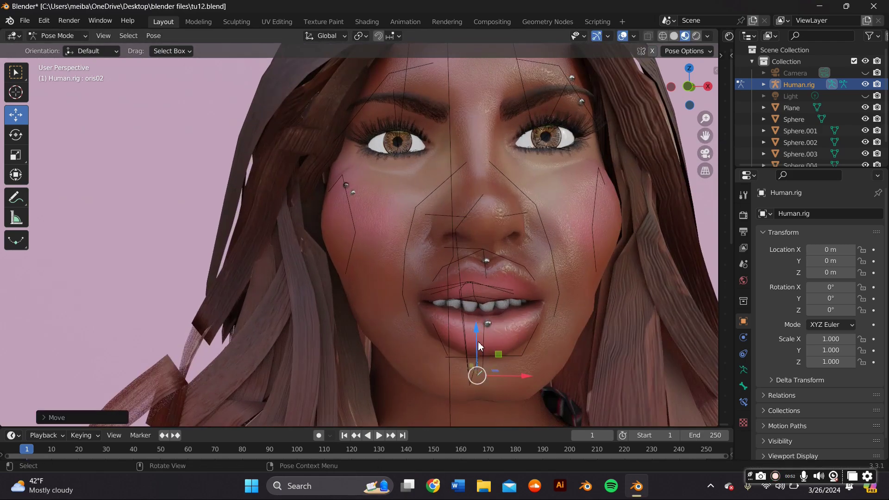
{"action": "left_click_drag", "start_coordinate": [479, 347], "coordinate": [478, 337]}
{"action": "left_click", "coordinate": [483, 270]}
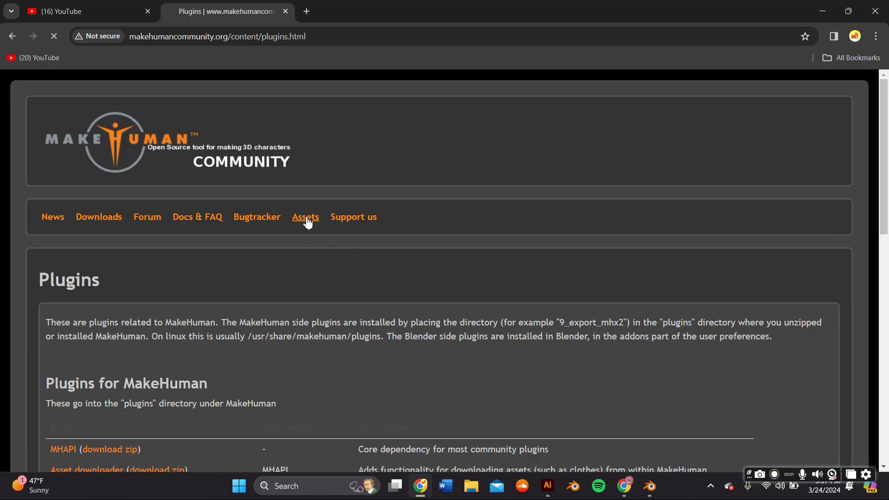
Browse the user-contributed asset categories and the MakeHuman and Blender plugin lists on the MakeHuman Community website.
{"action": "scroll", "coordinate": [311, 238], "scroll_direction": "down", "scroll_amount": 6}
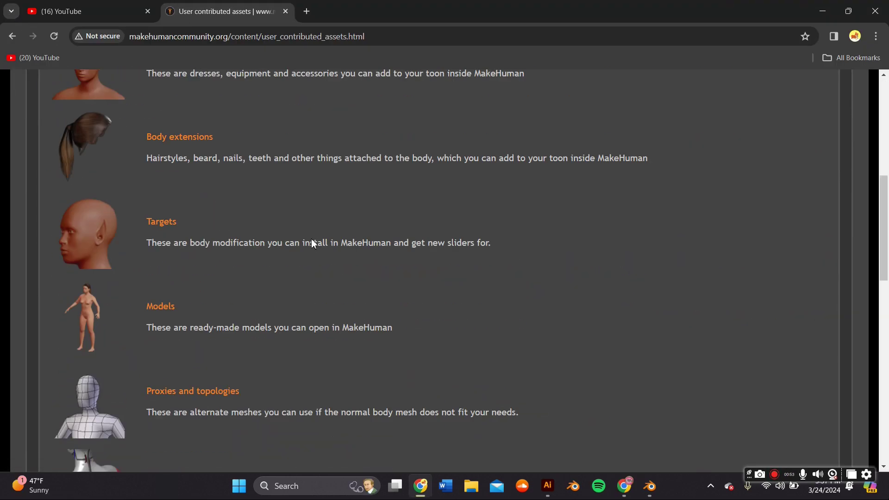
{"action": "scroll", "coordinate": [311, 239], "scroll_direction": "up", "scroll_amount": 6}
{"action": "scroll", "coordinate": [311, 240], "scroll_direction": "down", "scroll_amount": 15}
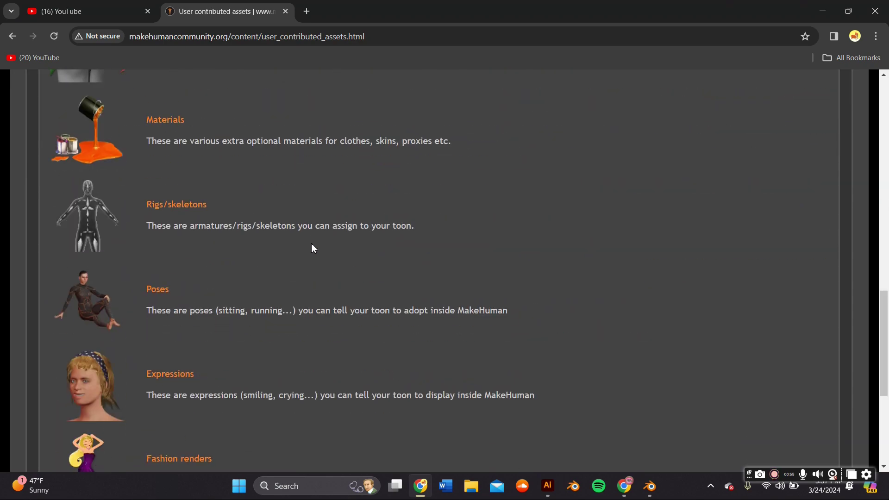
{"action": "scroll", "coordinate": [311, 243], "scroll_direction": "down", "scroll_amount": 5}
{"action": "scroll", "coordinate": [312, 243], "scroll_direction": "up", "scroll_amount": 6}
{"action": "left_click", "coordinate": [19, 37]}
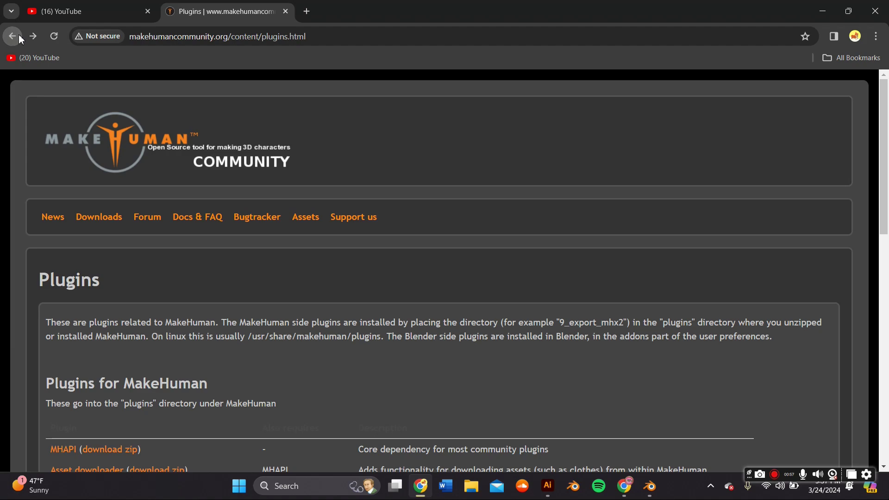
{"action": "scroll", "coordinate": [190, 167], "scroll_direction": "down", "scroll_amount": 5}
{"action": "scroll", "coordinate": [115, 155], "scroll_direction": "up", "scroll_amount": 4}
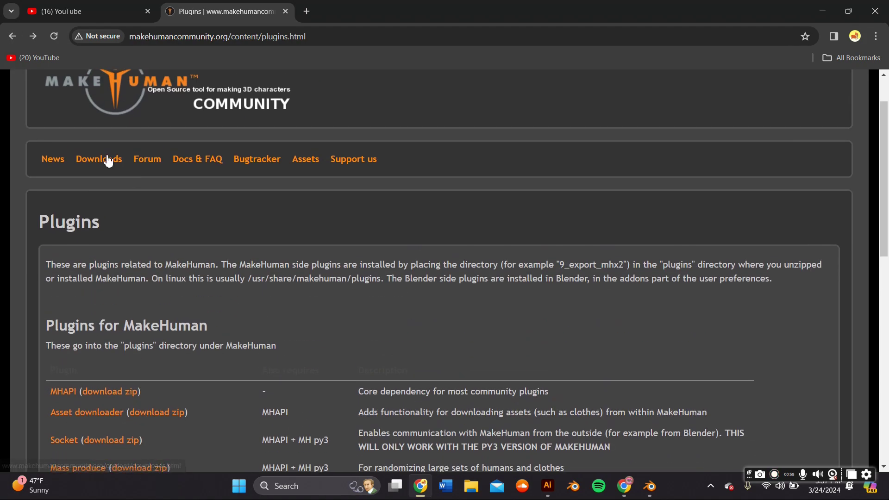
{"action": "scroll", "coordinate": [110, 167], "scroll_direction": "down", "scroll_amount": 6}
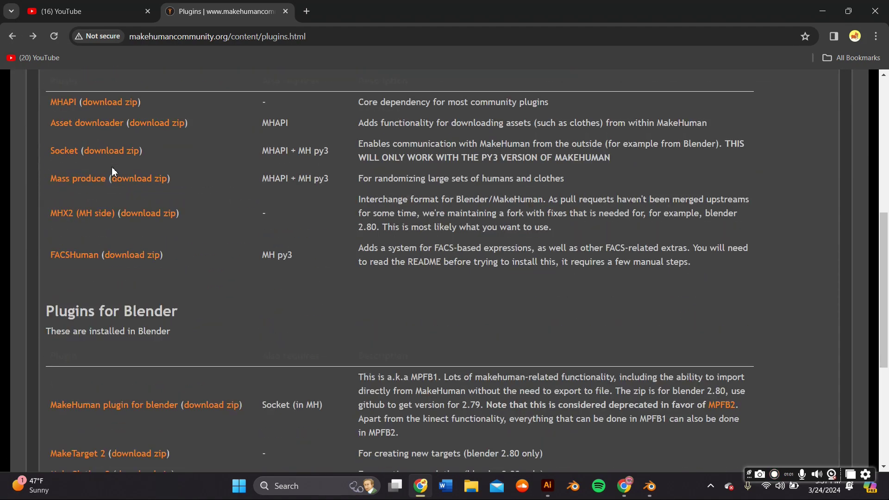
Open the Asset Packs page in the Assets section of the MakeHuman Community site, by way of the downloading assets information.
{"action": "left_click", "coordinate": [107, 124]}
{"action": "left_click", "coordinate": [84, 278]}
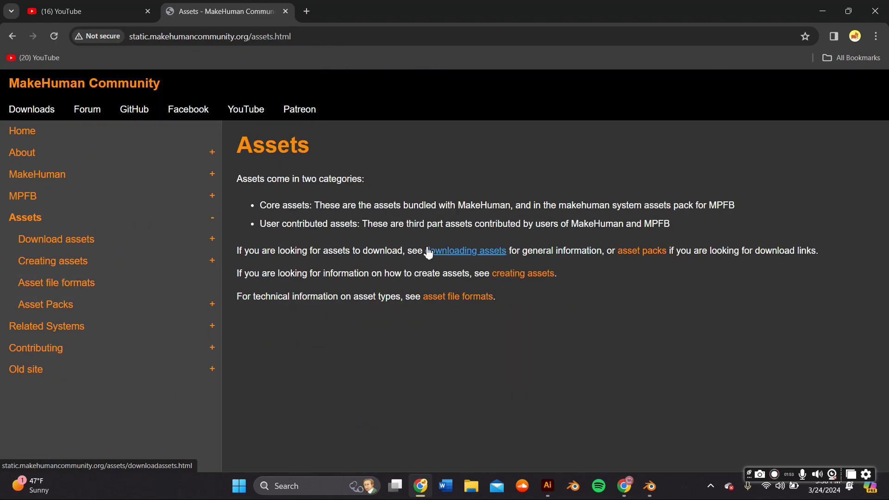
{"action": "left_click", "coordinate": [475, 256]}
{"action": "scroll", "coordinate": [163, 224], "scroll_direction": "down", "scroll_amount": 3}
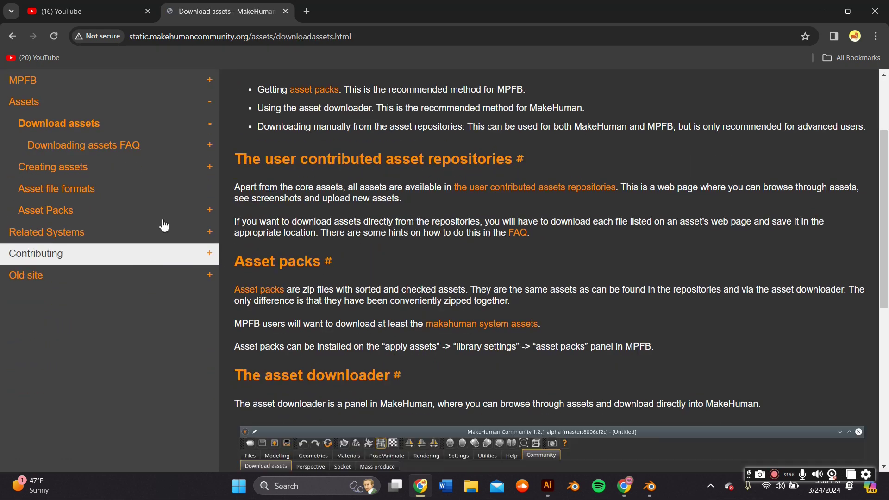
{"action": "left_click", "coordinate": [162, 212]}
{"action": "scroll", "coordinate": [43, 278], "scroll_direction": "down", "scroll_amount": 4}
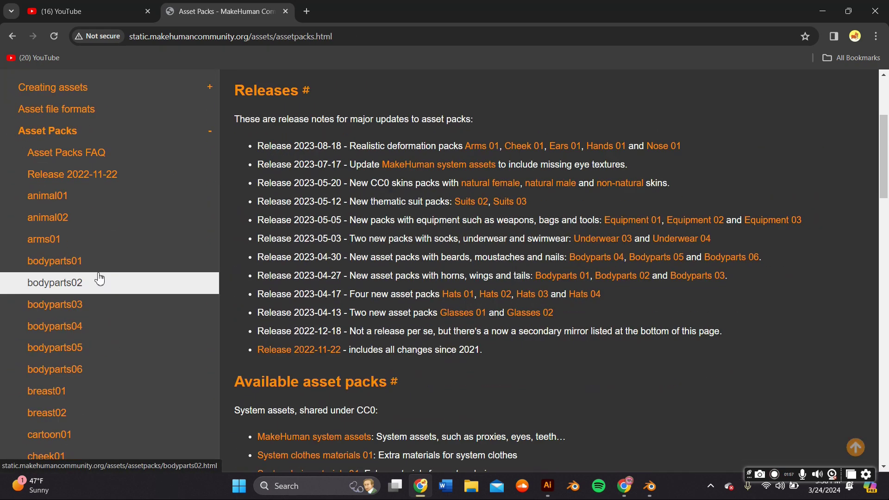
Look through the assets included in the bodyparts01 and hats04 asset packs.
{"action": "left_click", "coordinate": [95, 260]}
{"action": "scroll", "coordinate": [365, 301], "scroll_direction": "down", "scroll_amount": 10}
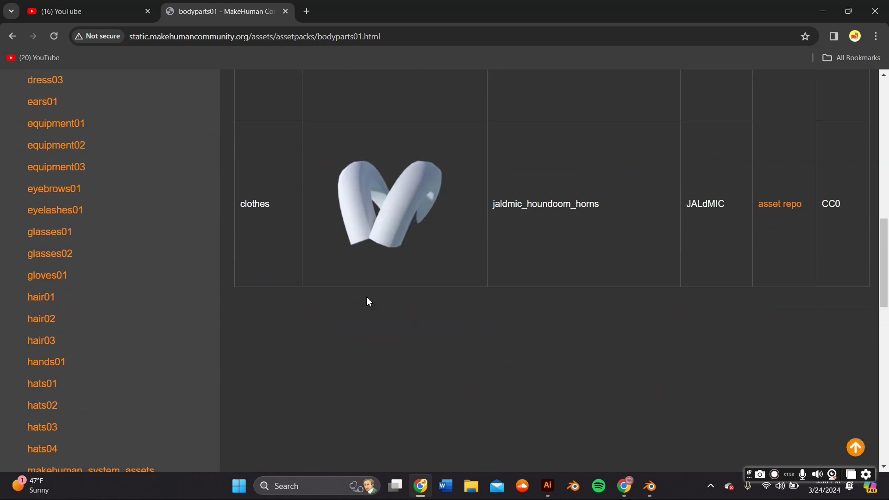
{"action": "left_click", "coordinate": [43, 217]}
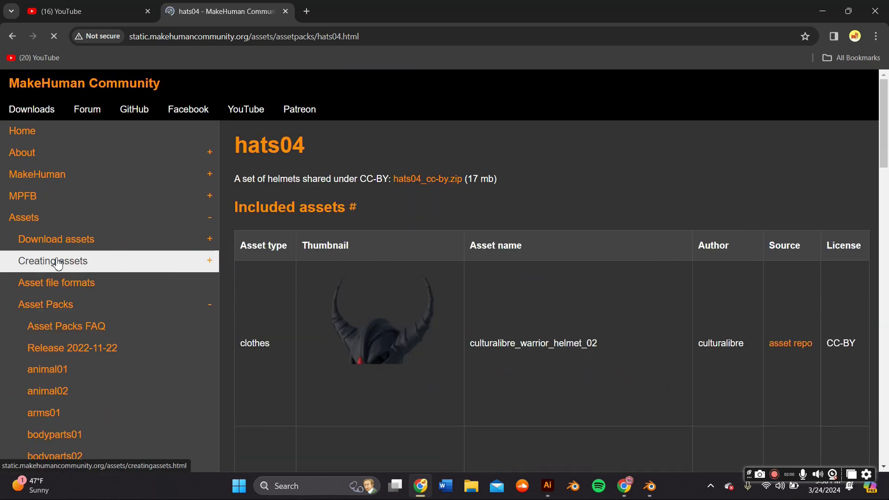
{"action": "scroll", "coordinate": [57, 268], "scroll_direction": "down", "scroll_amount": 6}
{"action": "scroll", "coordinate": [57, 268], "scroll_direction": "down", "scroll_amount": 10}
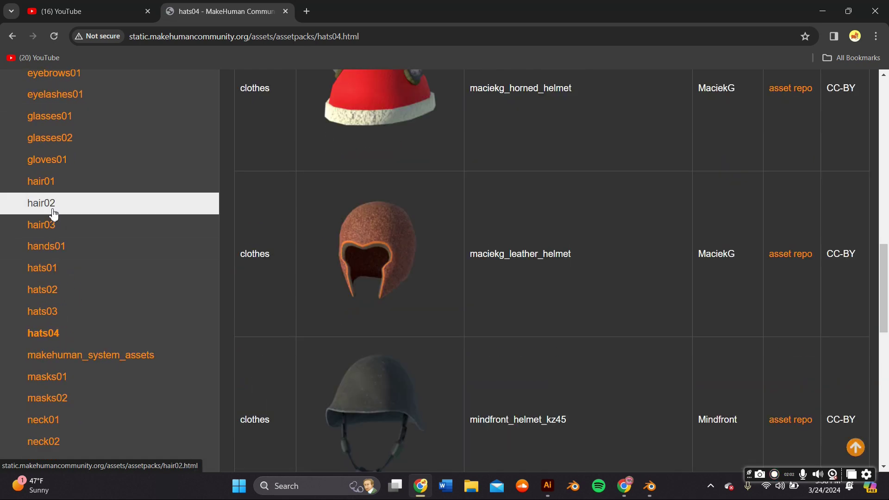
Open the hair02 asset pack page and examine the hairstyles it includes.
{"action": "left_click", "coordinate": [55, 202]}
{"action": "scroll", "coordinate": [312, 279], "scroll_direction": "down", "scroll_amount": 8}
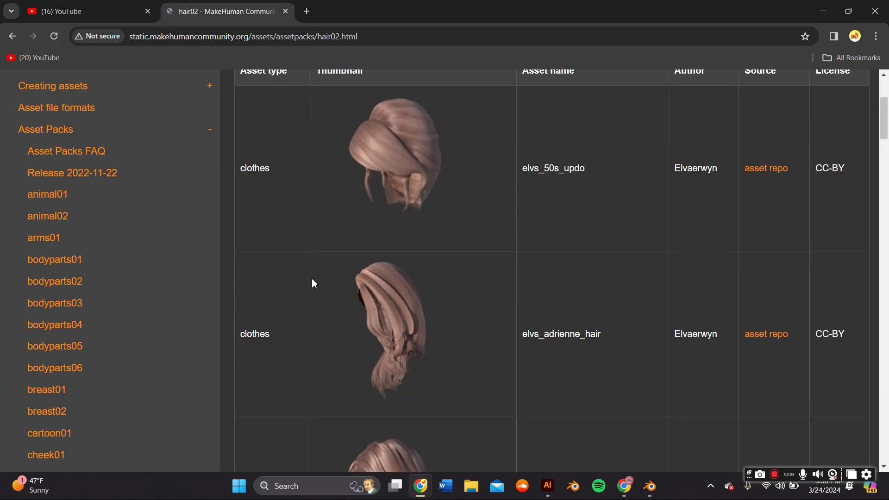
{"action": "scroll", "coordinate": [276, 270], "scroll_direction": "down", "scroll_amount": 20}
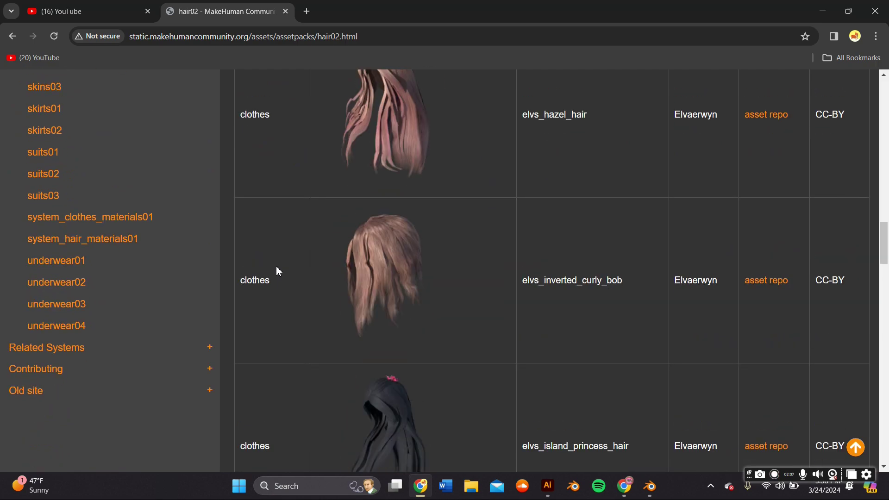
{"action": "scroll", "coordinate": [276, 270], "scroll_direction": "up", "scroll_amount": 9}
{"action": "scroll", "coordinate": [268, 271], "scroll_direction": "up", "scroll_amount": 6}
{"action": "scroll", "coordinate": [266, 271], "scroll_direction": "down", "scroll_amount": 20}
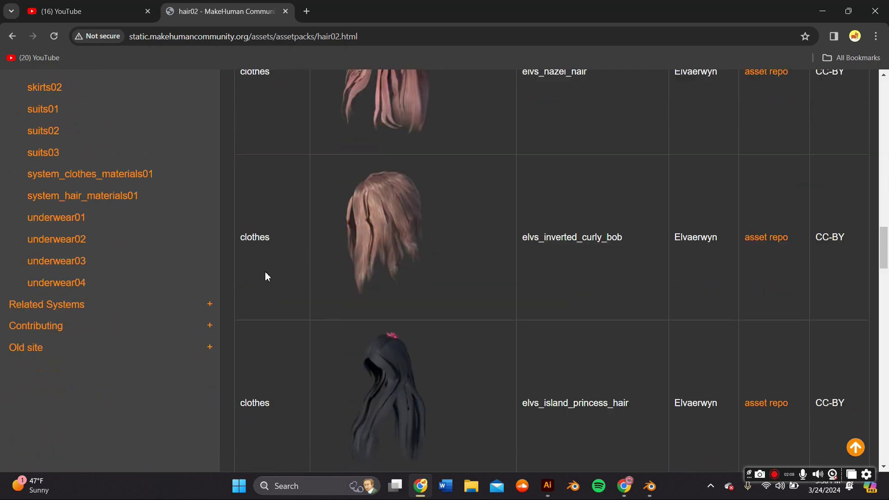
{"action": "scroll", "coordinate": [264, 273], "scroll_direction": "down", "scroll_amount": 8}
{"action": "scroll", "coordinate": [264, 273], "scroll_direction": "up", "scroll_amount": 10}
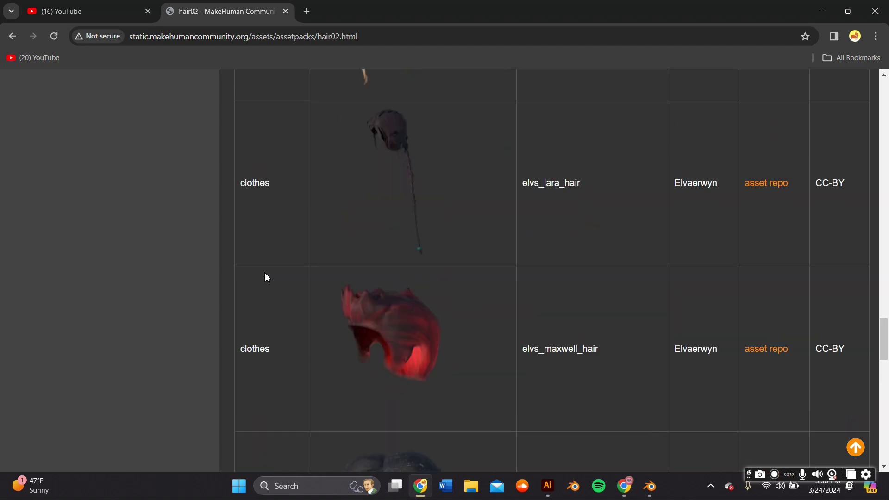
{"action": "scroll", "coordinate": [262, 289], "scroll_direction": "up", "scroll_amount": 20}
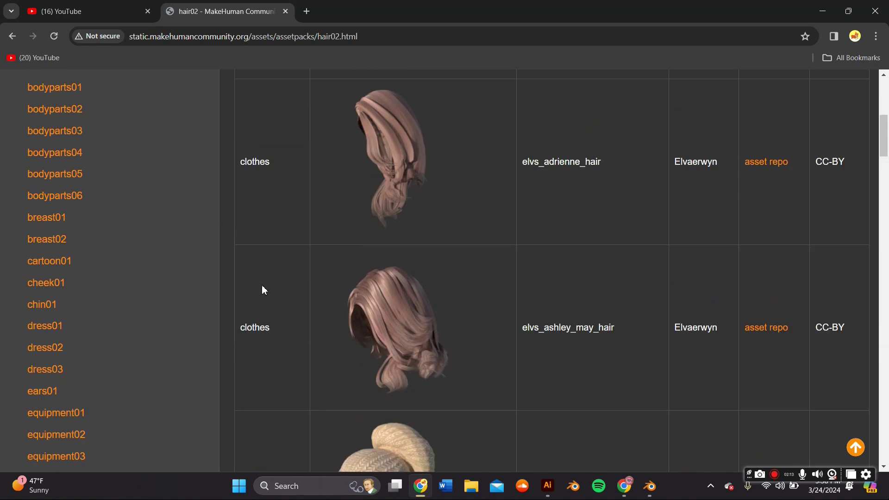
Download hair02_ccby.zip from the hair02 page and keep the blocked file.
{"action": "left_click", "coordinate": [486, 185]}
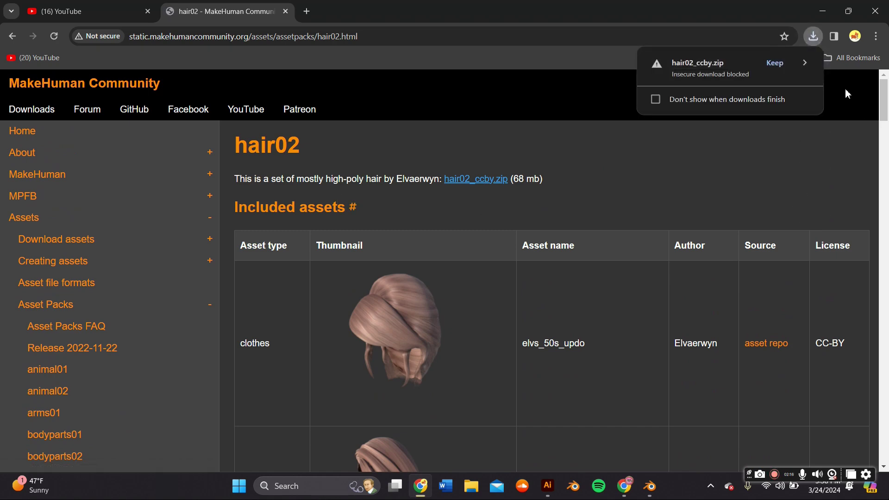
{"action": "left_click", "coordinate": [774, 62]}
{"action": "scroll", "coordinate": [200, 244], "scroll_direction": "down", "scroll_amount": 15}
{"action": "scroll", "coordinate": [111, 291], "scroll_direction": "down", "scroll_amount": 20}
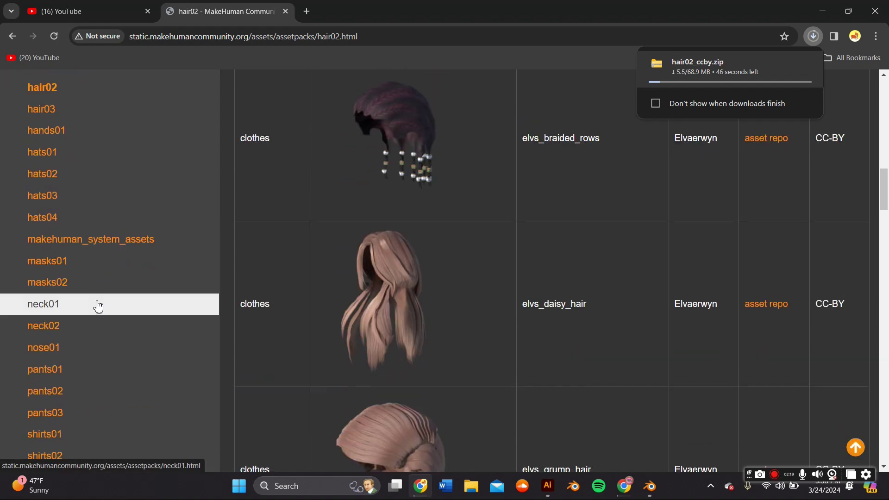
Switch to Blender and show the MPFB settings for creating a new human from scratch.
{"action": "left_click", "coordinate": [649, 485]}
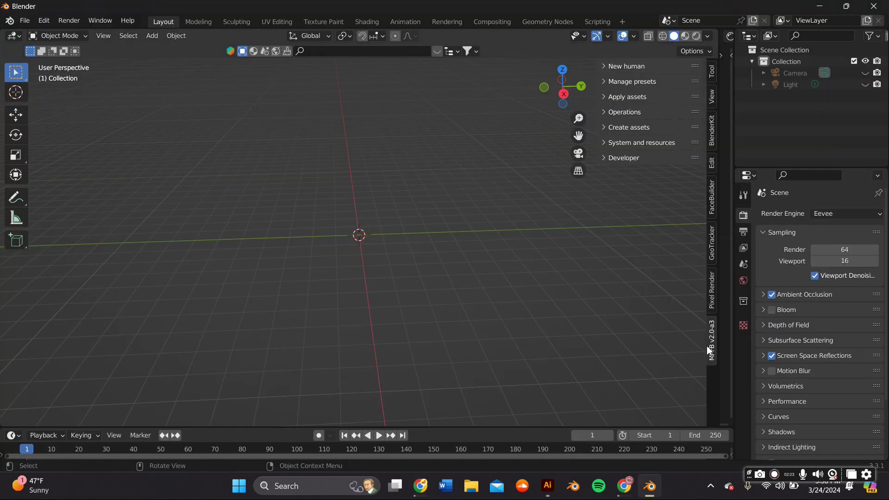
{"action": "left_click", "coordinate": [625, 66]}
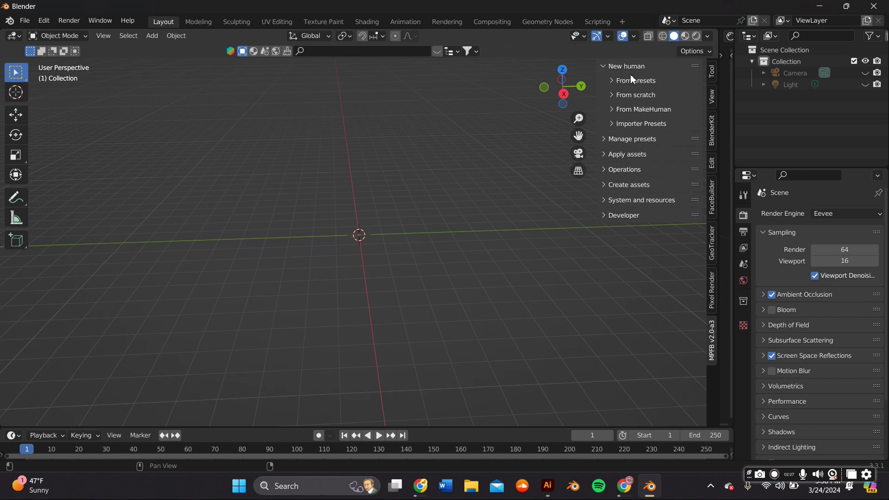
{"action": "left_click", "coordinate": [643, 109]}
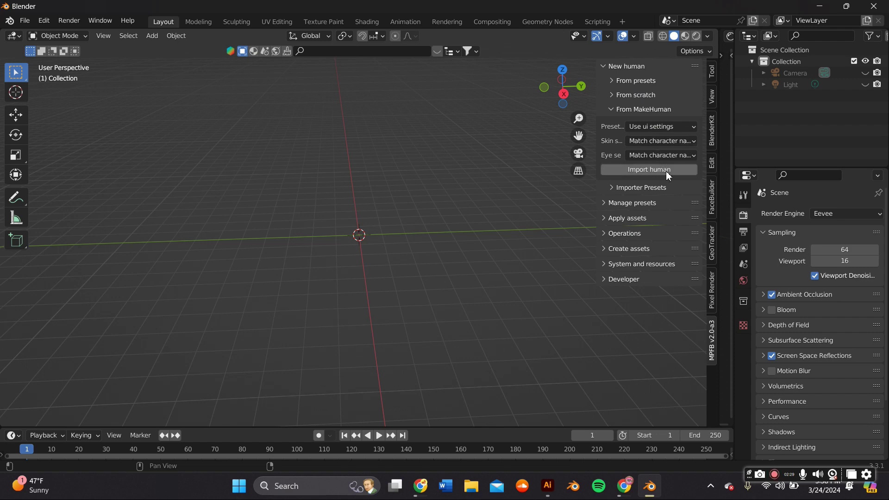
{"action": "left_click", "coordinate": [649, 95]}
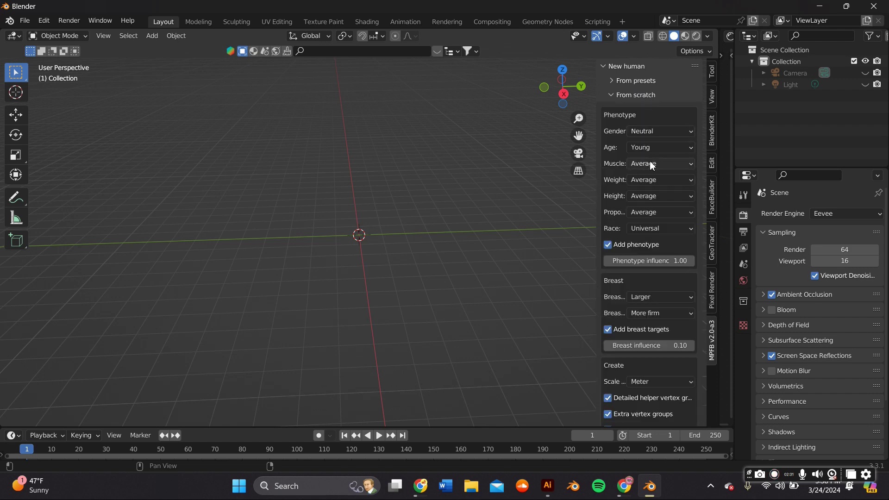
Set the new human's phenotype gender to Female, muscle to Average and race to African.
{"action": "left_click", "coordinate": [665, 148]}
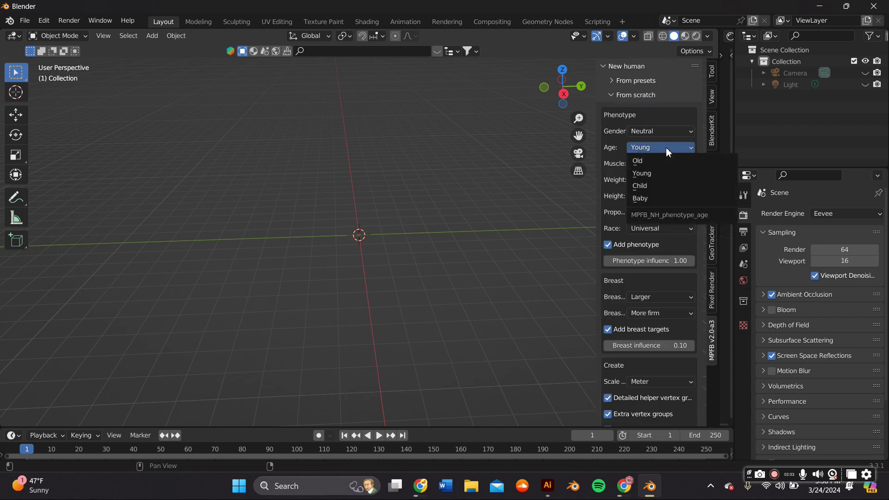
{"action": "left_click", "coordinate": [662, 127]}
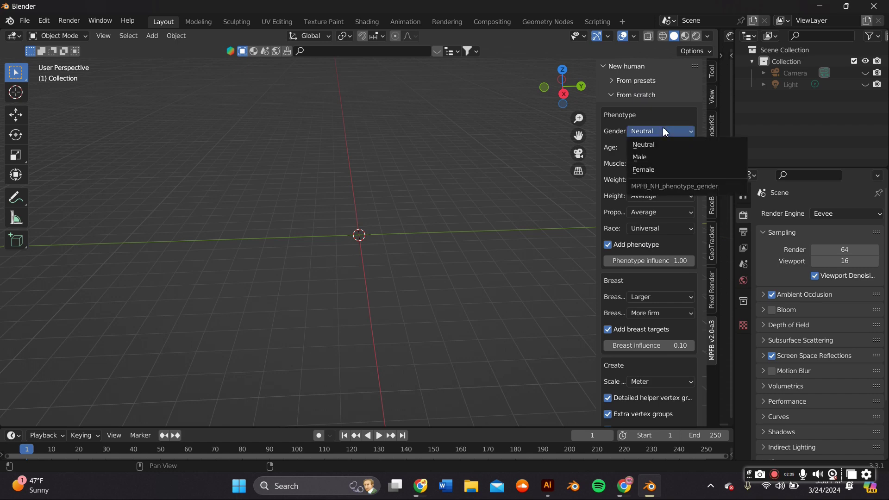
{"action": "left_click", "coordinate": [661, 167]}
{"action": "left_click", "coordinate": [653, 161]}
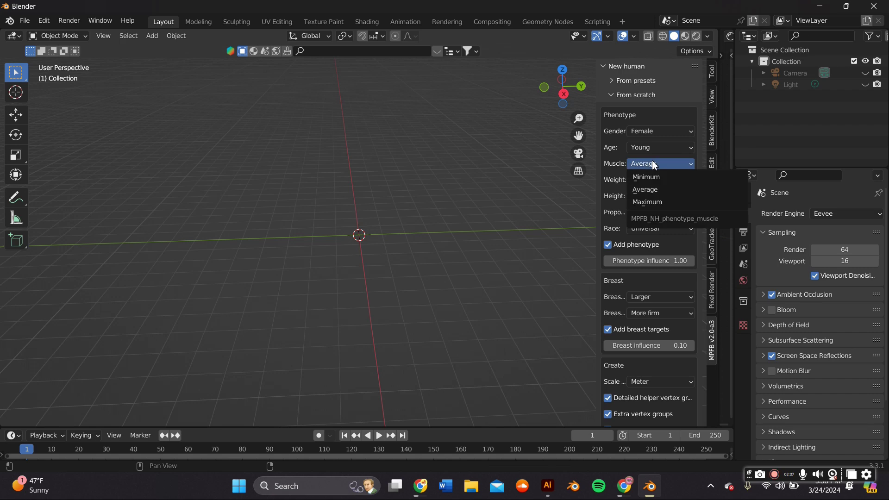
{"action": "left_click", "coordinate": [657, 186]}
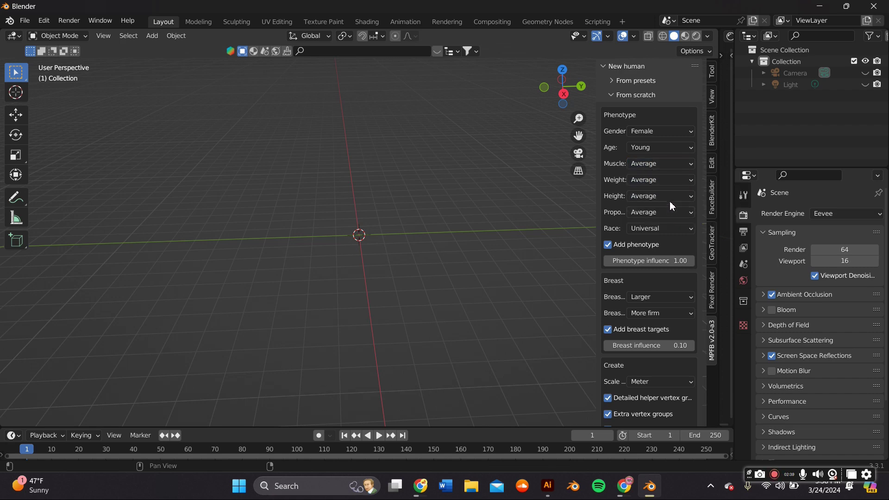
{"action": "left_click", "coordinate": [673, 228]}
{"action": "left_click", "coordinate": [668, 251]}
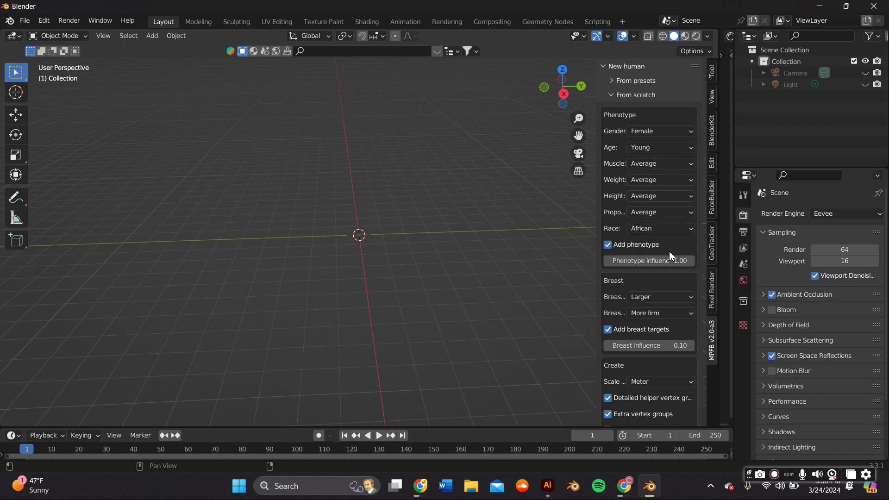
Create the human from scratch with the chosen phenotype and the existing breast, scale and helper options.
{"action": "scroll", "coordinate": [660, 227], "scroll_direction": "down", "scroll_amount": 1}
{"action": "scroll", "coordinate": [659, 227], "scroll_direction": "down", "scroll_amount": 4}
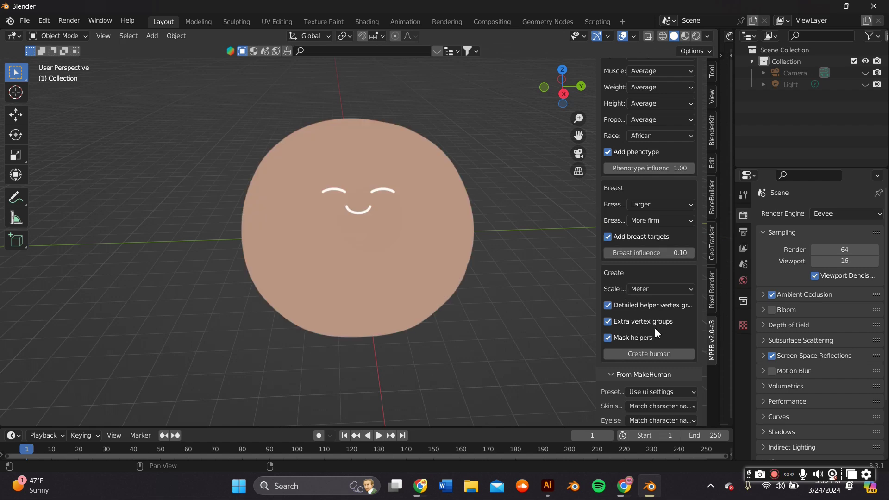
{"action": "left_click", "coordinate": [647, 353]}
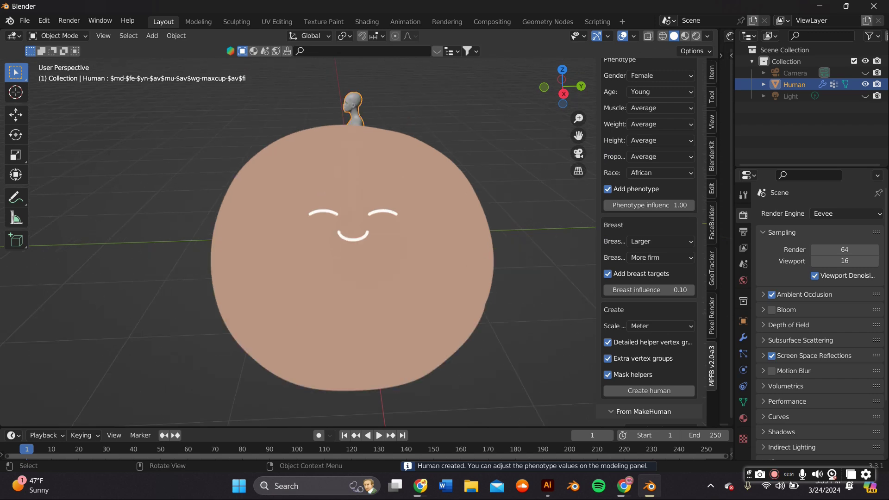
Select the human and add the Default (no toes) standard rig with imported weights.
{"action": "middle_click_drag", "start_coordinate": [550, 148], "coordinate": [486, 125]}
{"action": "left_click_drag", "start_coordinate": [579, 136], "coordinate": [578, 157]}
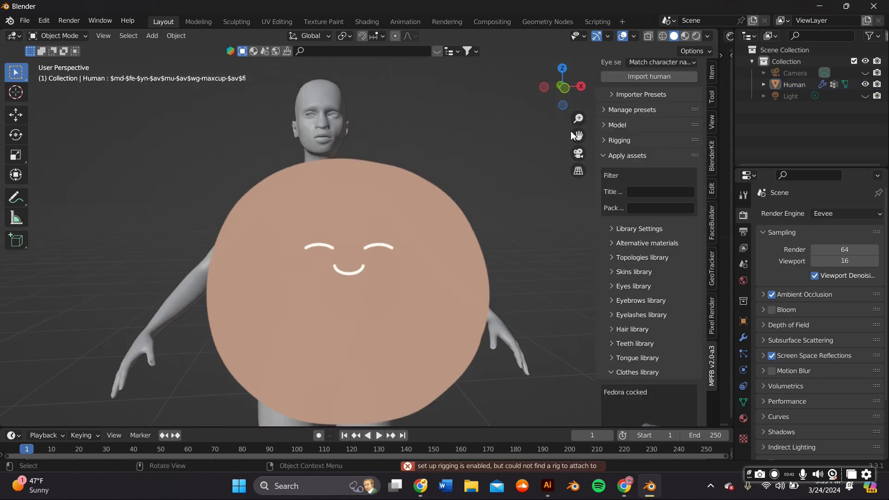
{"action": "left_click_drag", "start_coordinate": [576, 134], "coordinate": [577, 315]}
{"action": "scroll", "coordinate": [568, 142], "scroll_direction": "up", "scroll_amount": 7}
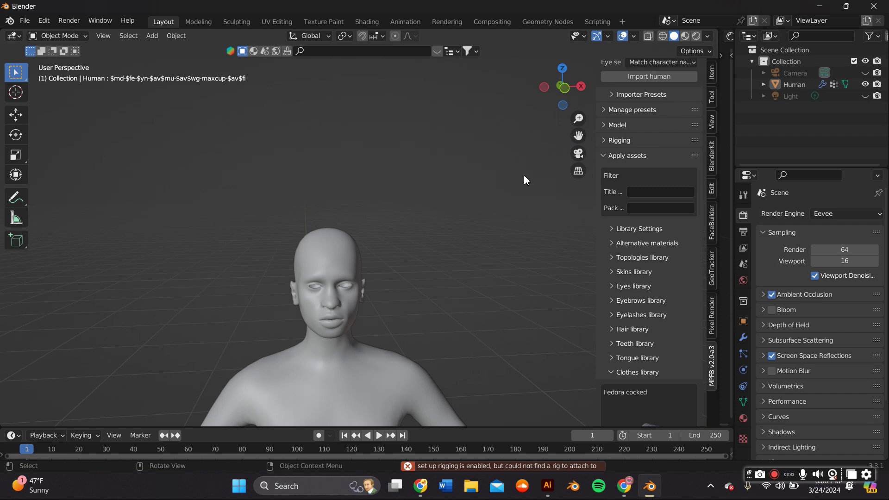
{"action": "middle_click_drag", "start_coordinate": [523, 175], "coordinate": [523, 171]}
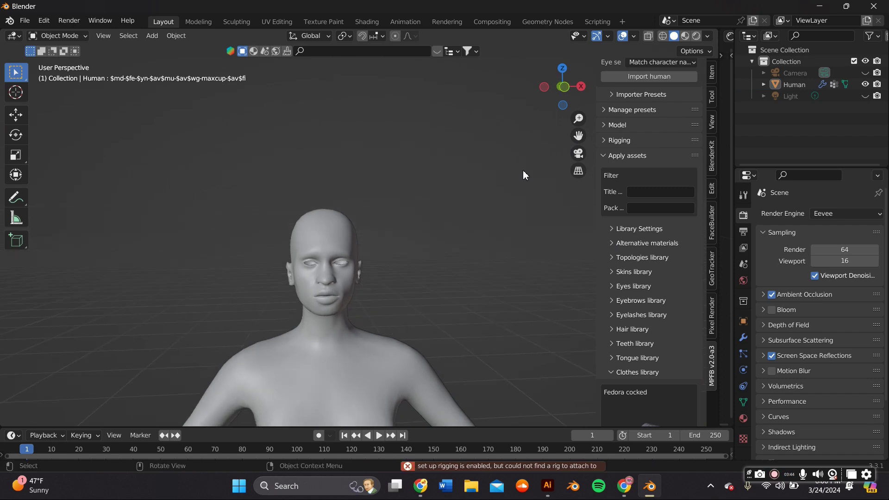
{"action": "scroll", "coordinate": [523, 170], "scroll_direction": "up", "scroll_amount": 2}
{"action": "left_click", "coordinate": [293, 247]}
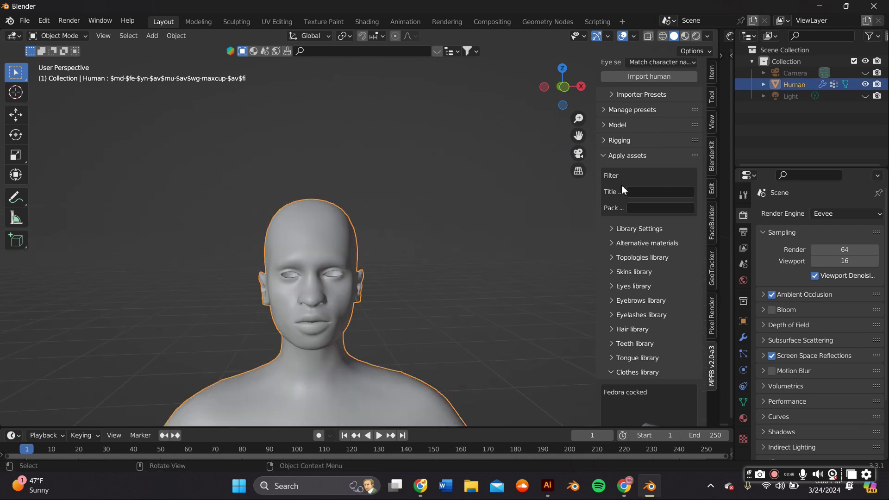
{"action": "left_click", "coordinate": [628, 140]}
{"action": "left_click", "coordinate": [629, 154]}
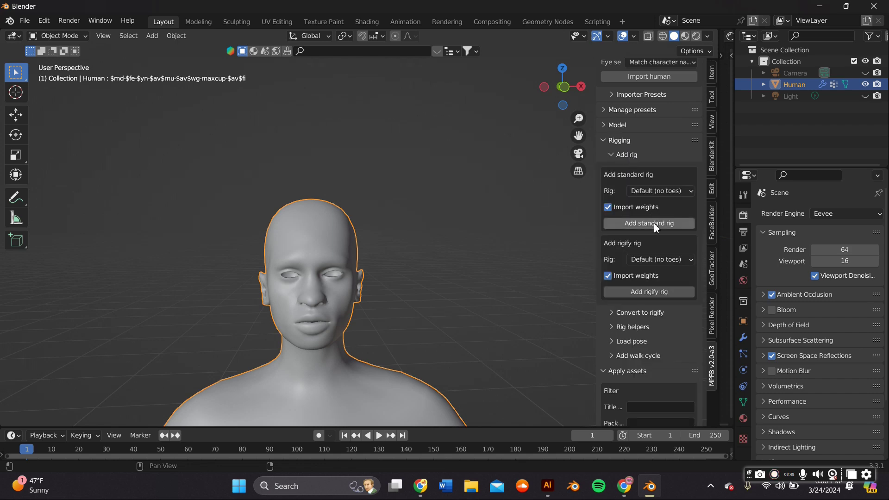
{"action": "left_click", "coordinate": [648, 223]}
{"action": "scroll", "coordinate": [629, 252], "scroll_direction": "down", "scroll_amount": 5}
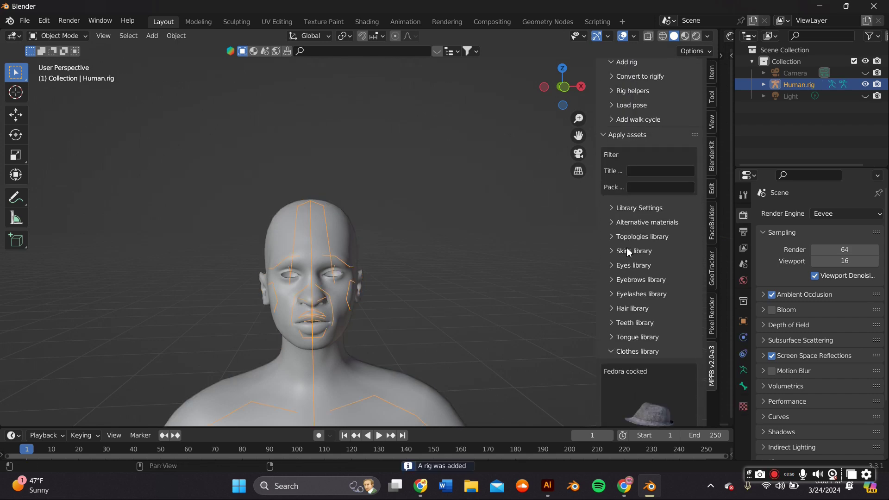
{"action": "left_click", "coordinate": [624, 135]}
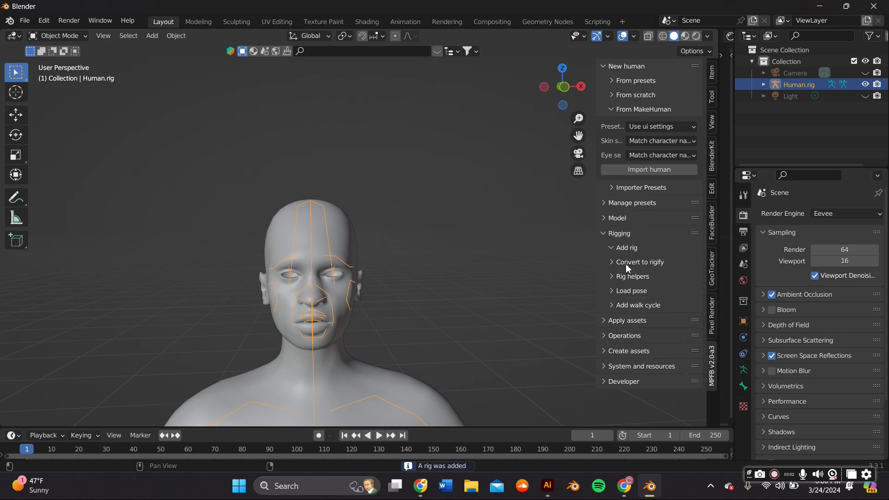
{"action": "left_click", "coordinate": [621, 235]}
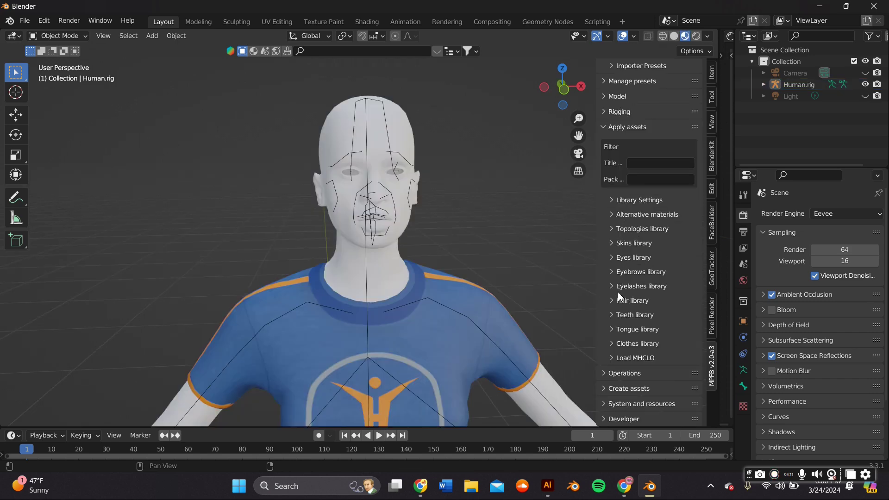
Load an asset pack from its zip file in the Downloads folder through the MPFB library settings.
{"action": "left_click", "coordinate": [642, 200]}
{"action": "left_click", "coordinate": [643, 200]}
{"action": "scroll", "coordinate": [633, 202], "scroll_direction": "up", "scroll_amount": 4}
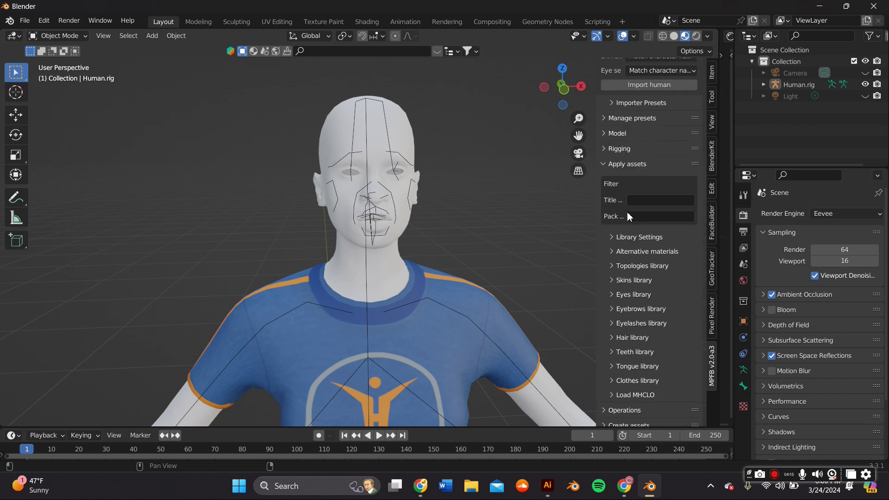
{"action": "left_click", "coordinate": [643, 274]}
{"action": "scroll", "coordinate": [640, 265], "scroll_direction": "down", "scroll_amount": 10}
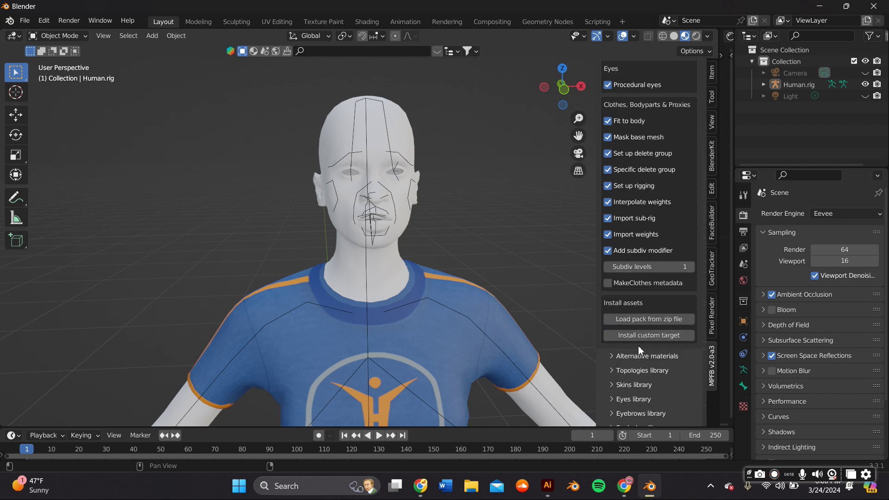
{"action": "left_click", "coordinate": [651, 320]}
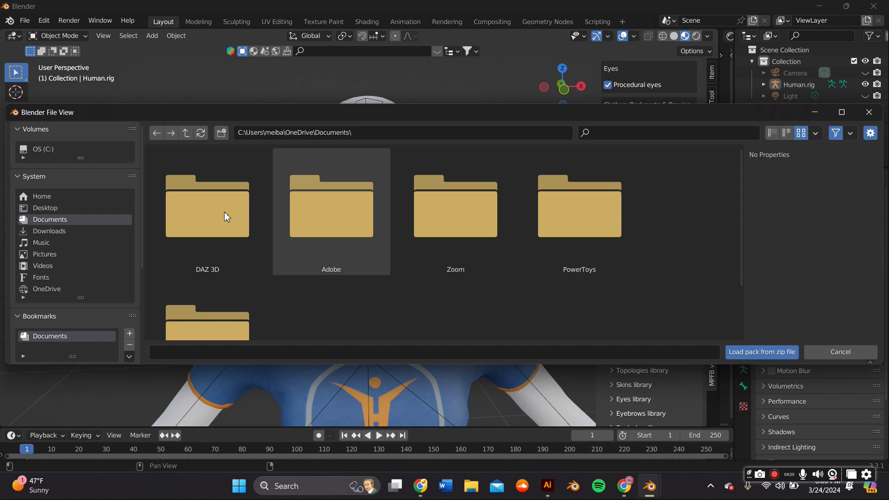
{"action": "left_click", "coordinate": [49, 231]}
{"action": "scroll", "coordinate": [259, 241], "scroll_direction": "down", "scroll_amount": 5}
{"action": "double_click", "coordinate": [232, 240]}
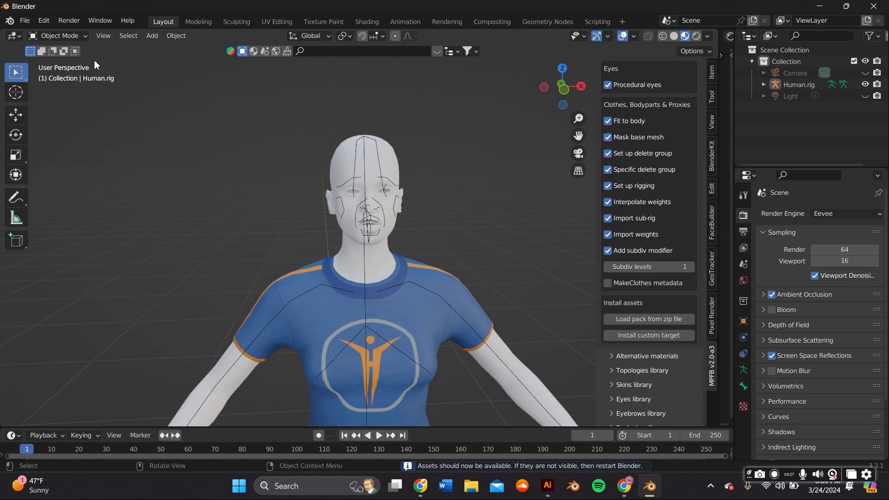
Save the scene as tu12.blend in the blender files folder and close the program.
{"action": "key", "text": "ctrl+s"}
{"action": "scroll", "coordinate": [470, 286], "scroll_direction": "up", "scroll_amount": 3}
{"action": "scroll", "coordinate": [471, 285], "scroll_direction": "down", "scroll_amount": 2}
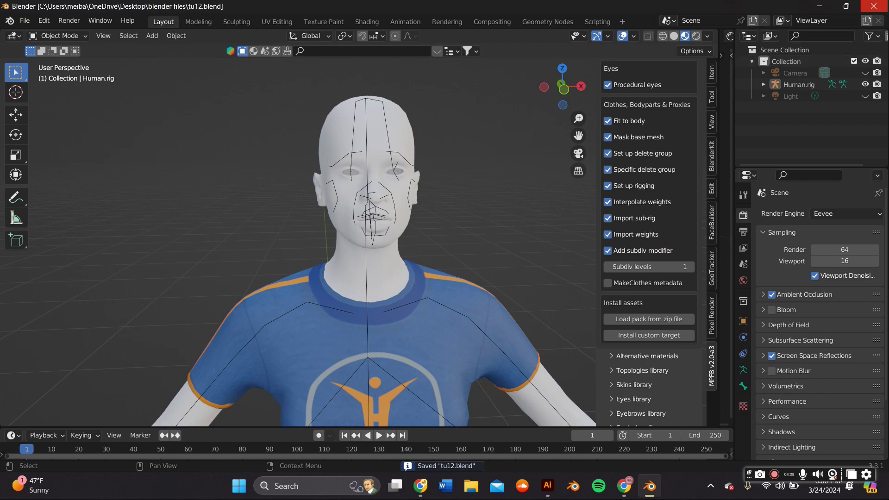
{"action": "left_click", "coordinate": [873, 6]}
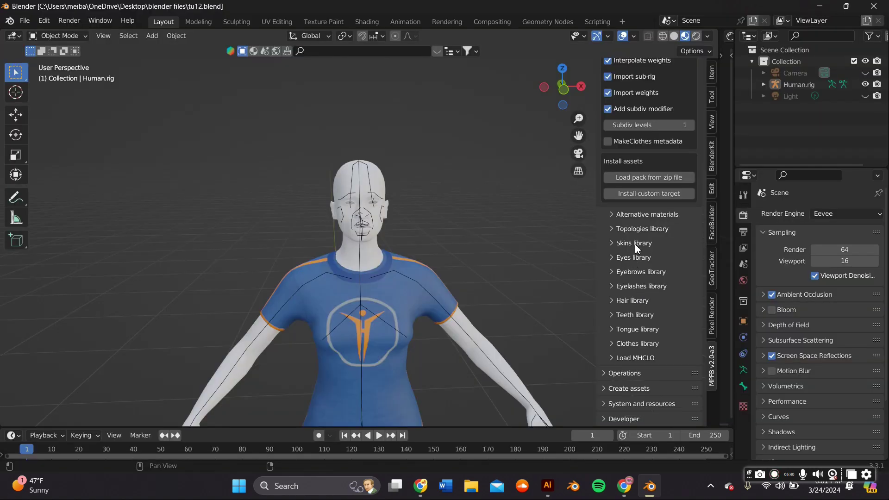
Select the human's body mesh and browse the skins library as far as the Middleage african female skin.
{"action": "left_click", "coordinate": [635, 244]}
{"action": "scroll", "coordinate": [642, 286], "scroll_direction": "down", "scroll_amount": 15}
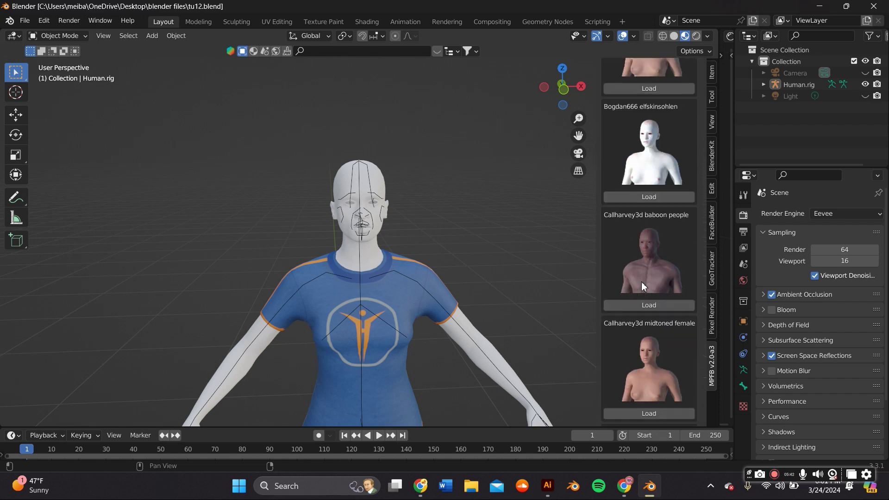
{"action": "left_click", "coordinate": [370, 226]}
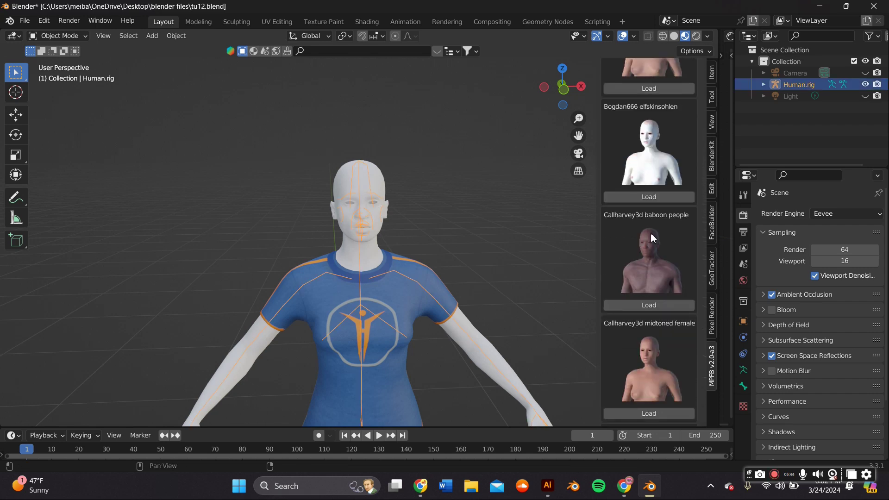
{"action": "left_click", "coordinate": [377, 233]}
{"action": "scroll", "coordinate": [664, 258], "scroll_direction": "down", "scroll_amount": 6}
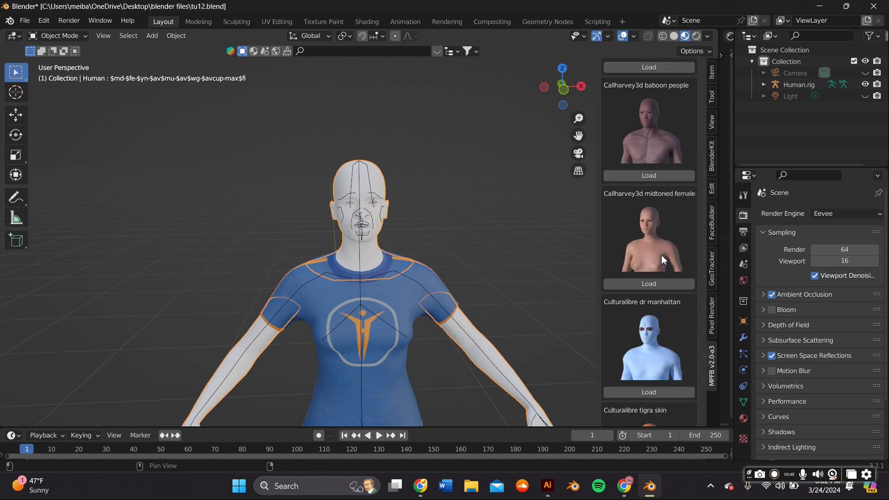
{"action": "scroll", "coordinate": [663, 258], "scroll_direction": "down", "scroll_amount": 20}
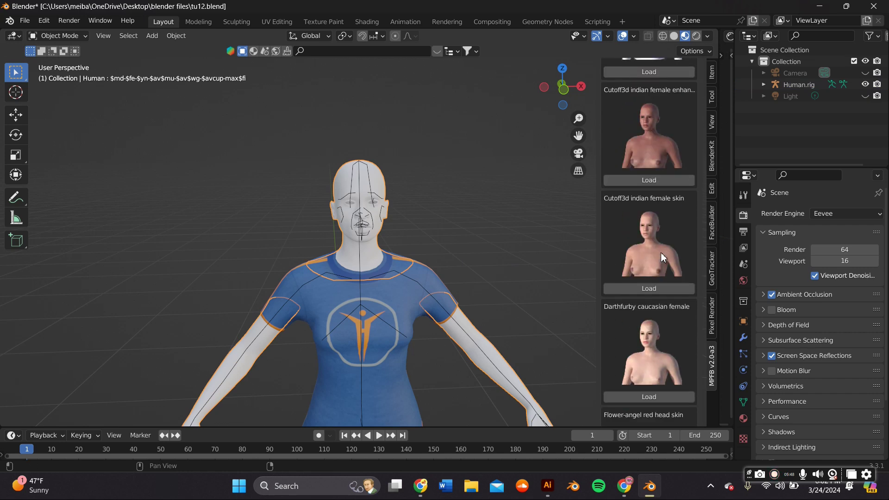
{"action": "scroll", "coordinate": [663, 256], "scroll_direction": "down", "scroll_amount": 20}
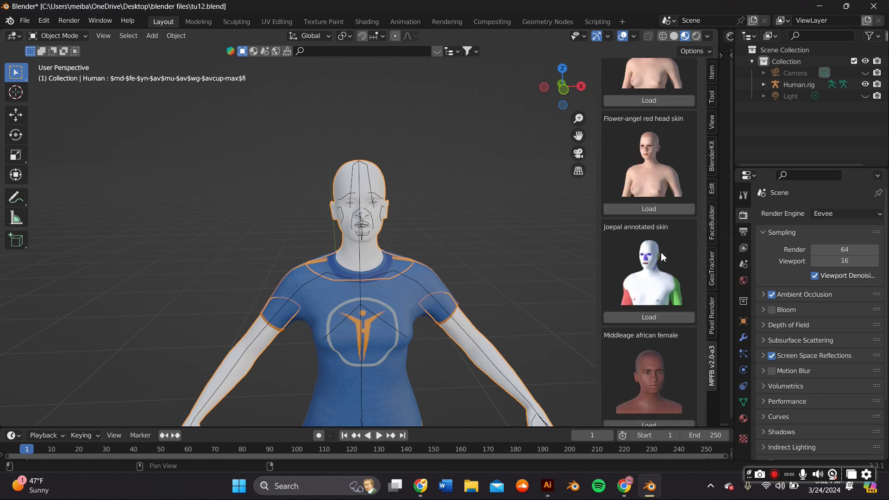
{"action": "scroll", "coordinate": [663, 257], "scroll_direction": "down", "scroll_amount": 2}
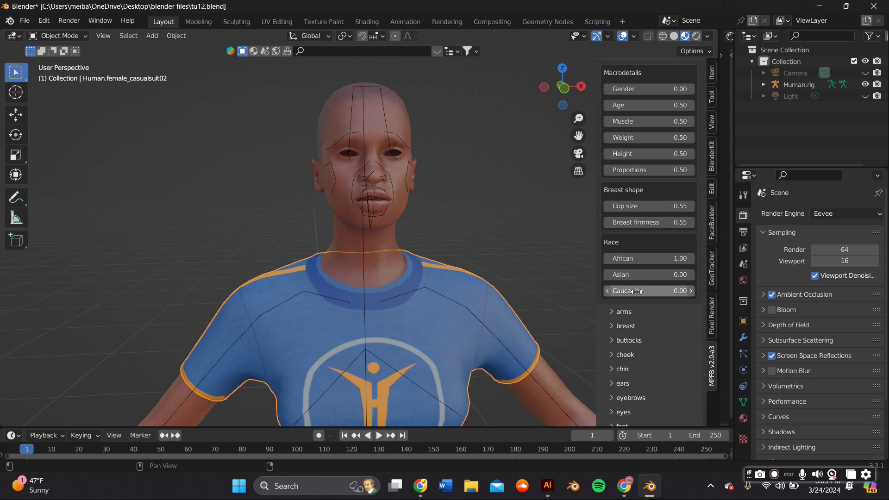
Set both the left and right cheek-trans-down-up targets to 1.00 to raise the cheeks.
{"action": "scroll", "coordinate": [637, 291], "scroll_direction": "down", "scroll_amount": 5}
{"action": "left_click", "coordinate": [641, 264]}
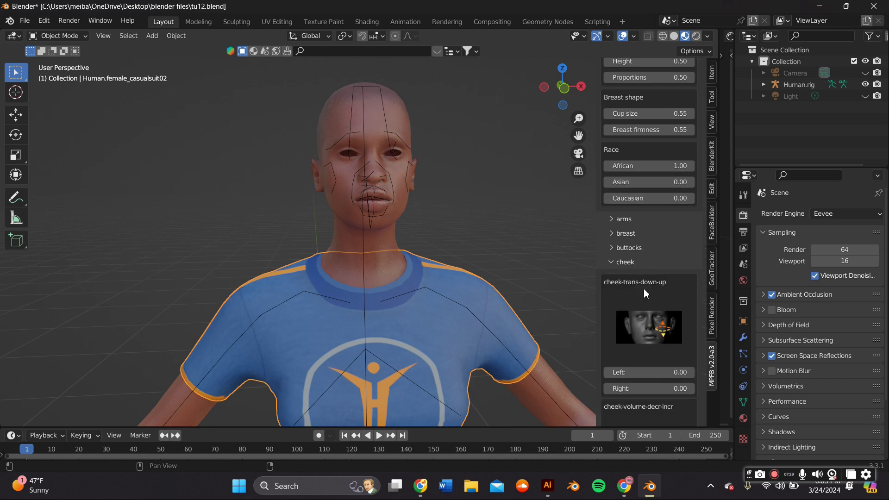
{"action": "scroll", "coordinate": [646, 293], "scroll_direction": "down", "scroll_amount": 2}
{"action": "left_click_drag", "start_coordinate": [648, 335], "coordinate": [667, 351]}
{"action": "scroll", "coordinate": [522, 175], "scroll_direction": "up", "scroll_amount": 7}
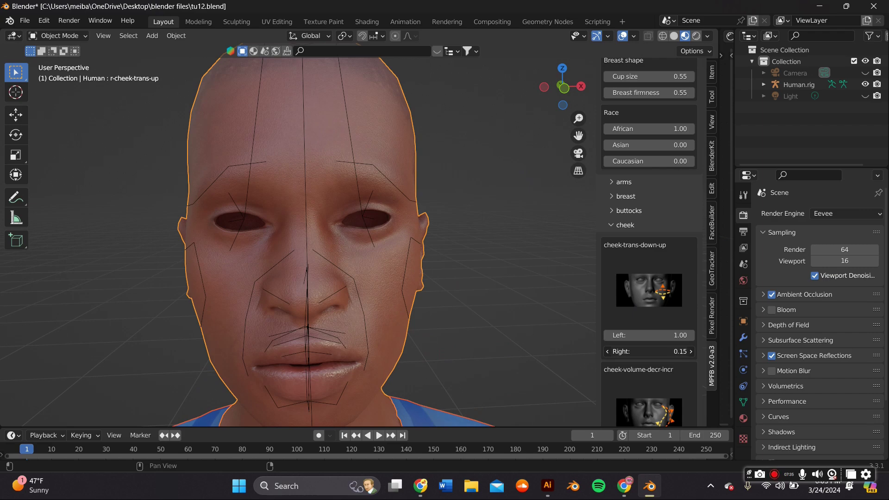
Switch the viewport to solid shading and set the left cheek-volume target to 0.3.
{"action": "left_click", "coordinate": [674, 36]}
{"action": "middle_click_drag", "start_coordinate": [460, 213], "coordinate": [460, 182]}
{"action": "scroll", "coordinate": [643, 276], "scroll_direction": "down", "scroll_amount": 7}
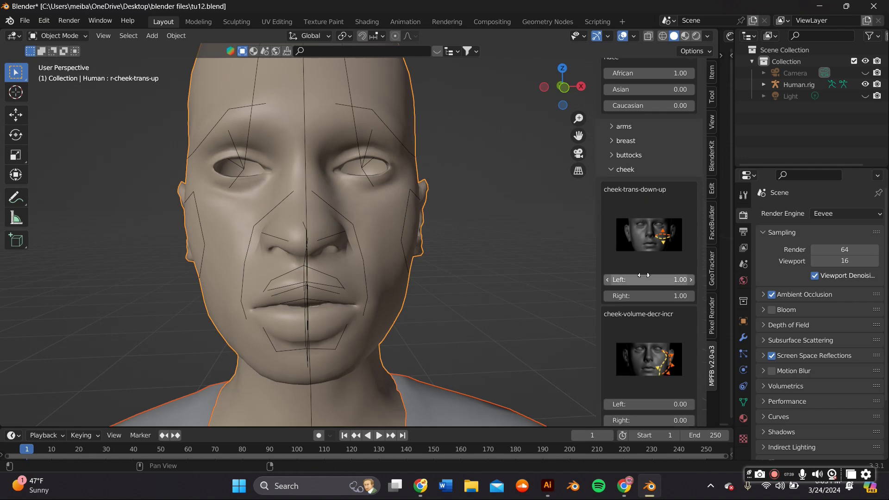
{"action": "left_click_drag", "start_coordinate": [650, 331], "coordinate": [695, 331]}
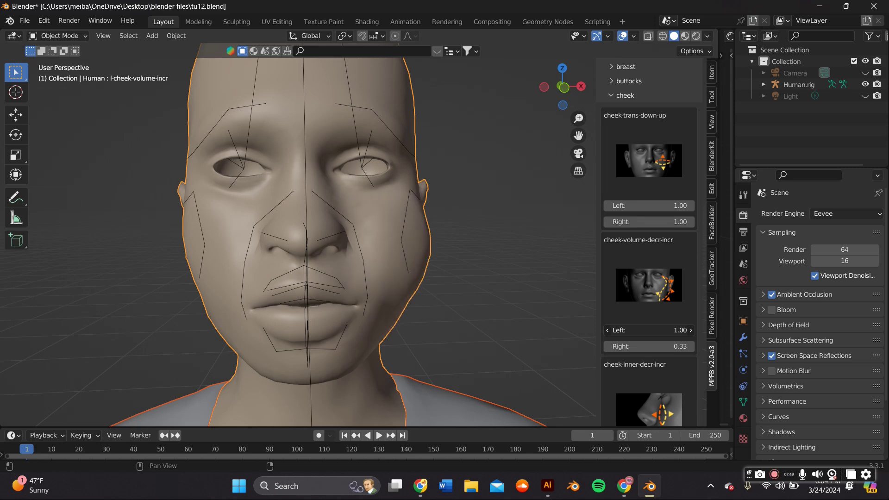
{"action": "left_click", "coordinate": [648, 330]}
{"action": "type", "text": "."}
{"action": "type", "text": "3"}
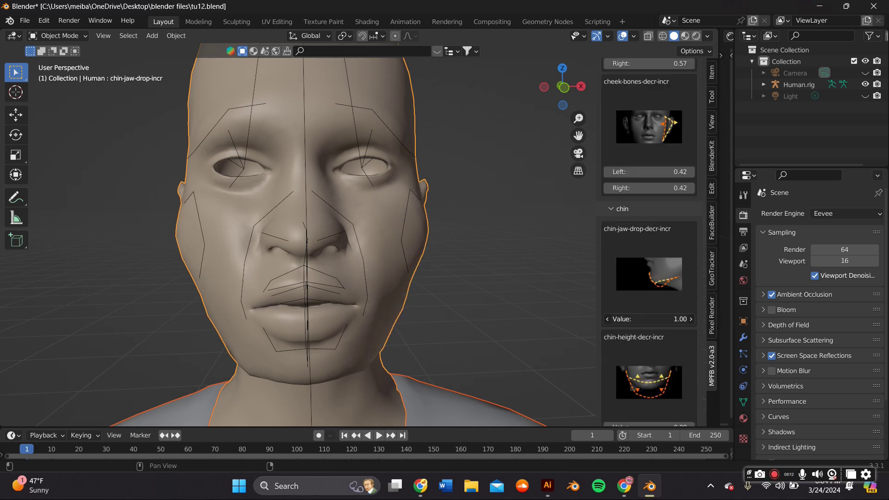
Set the chin jaw drop target to -0.78 and slightly decrease the chin height target.
{"action": "left_click_drag", "start_coordinate": [693, 320], "coordinate": [630, 322]}
{"action": "scroll", "coordinate": [662, 315], "scroll_direction": "down", "scroll_amount": 3}
{"action": "scroll", "coordinate": [663, 315], "scroll_direction": "down", "scroll_amount": 4}
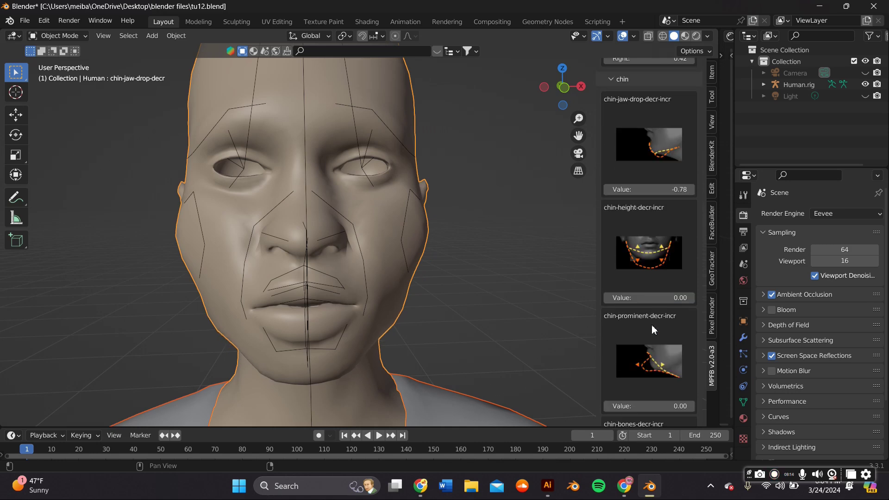
{"action": "left_click_drag", "start_coordinate": [663, 298], "coordinate": [648, 297]}
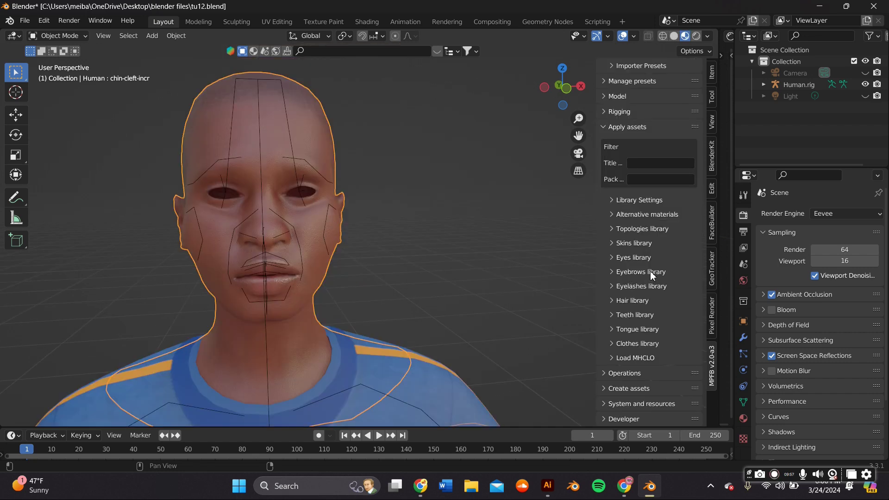
Load the High-poly eyes from the eyes library onto the human.
{"action": "left_click", "coordinate": [646, 258]}
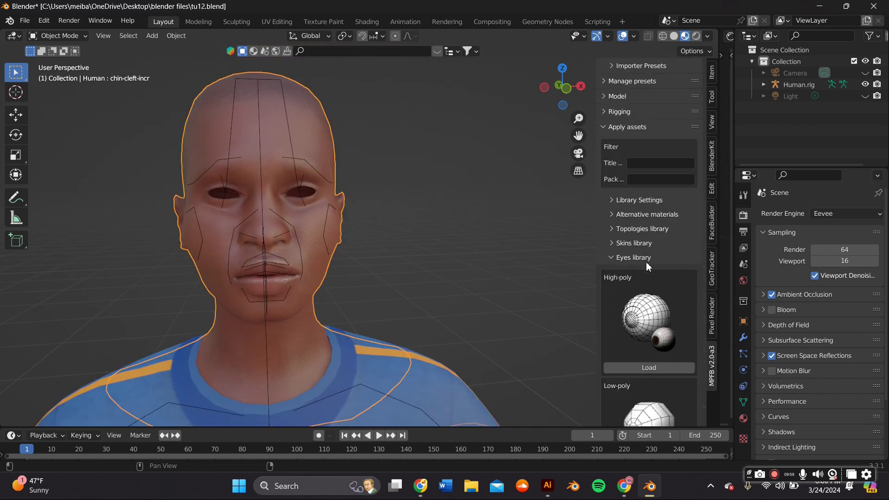
{"action": "scroll", "coordinate": [643, 278], "scroll_direction": "down", "scroll_amount": 6}
{"action": "left_click", "coordinate": [653, 255]}
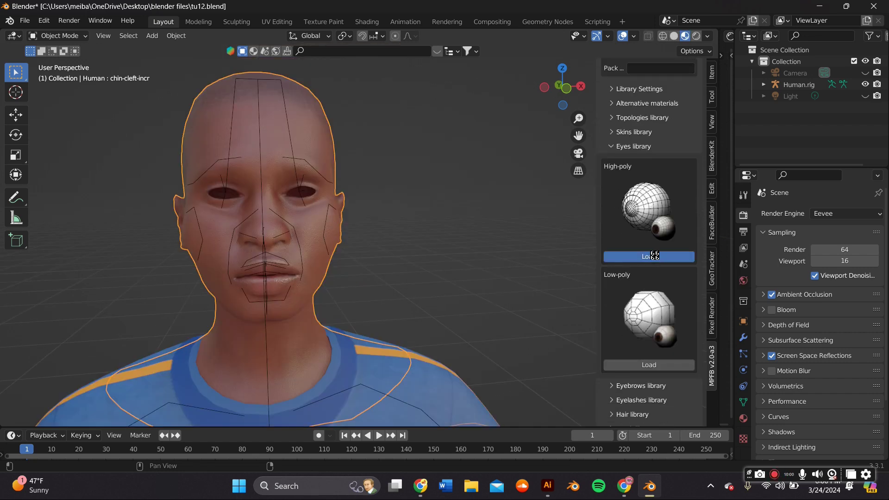
Activate the Move tool and select the high-poly eyes on the human's face.
{"action": "middle_click_drag", "start_coordinate": [305, 238], "coordinate": [391, 240]}
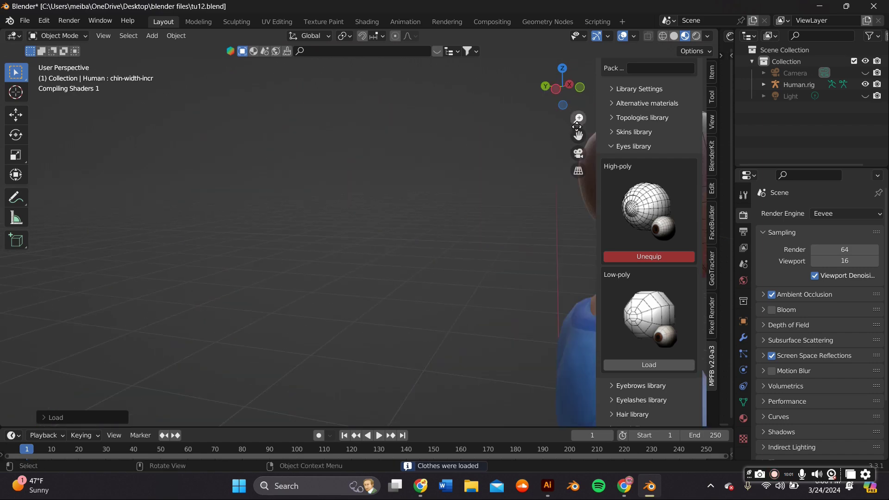
{"action": "left_click_drag", "start_coordinate": [579, 136], "coordinate": [222, 108]}
{"action": "scroll", "coordinate": [521, 158], "scroll_direction": "up", "scroll_amount": 3}
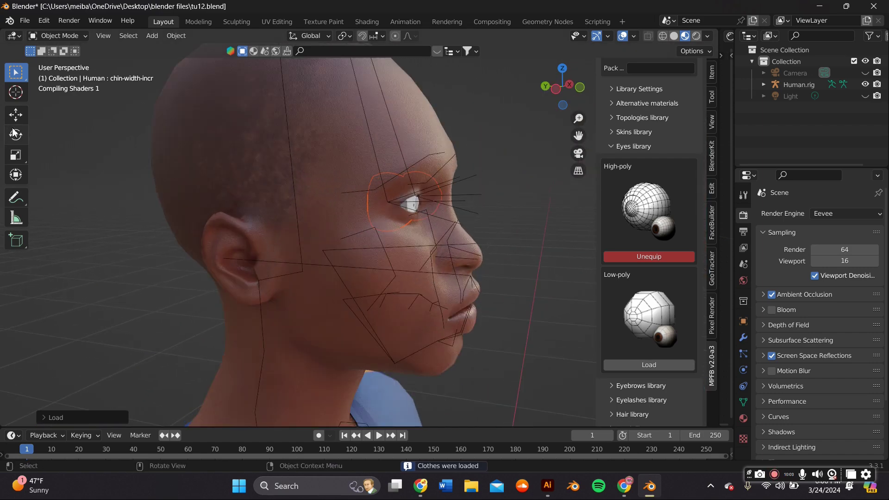
{"action": "left_click", "coordinate": [15, 114]}
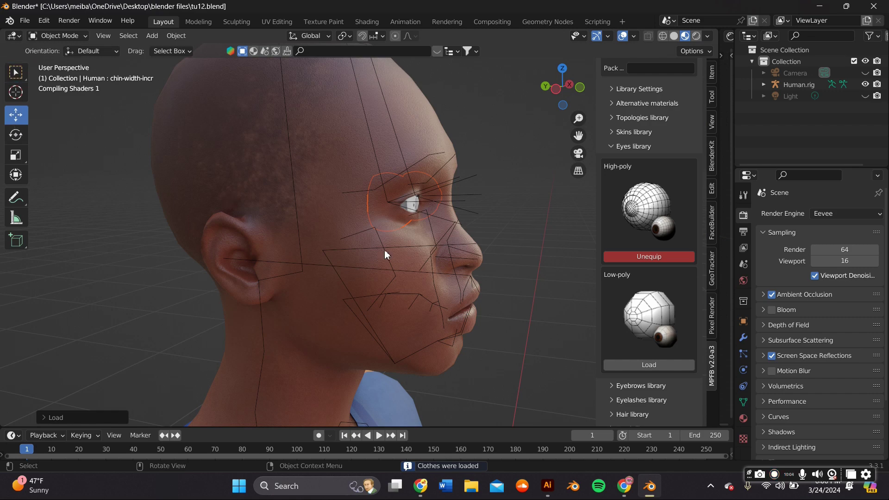
{"action": "left_click", "coordinate": [428, 203]}
{"action": "left_click", "coordinate": [417, 206]}
{"action": "left_click", "coordinate": [410, 206]}
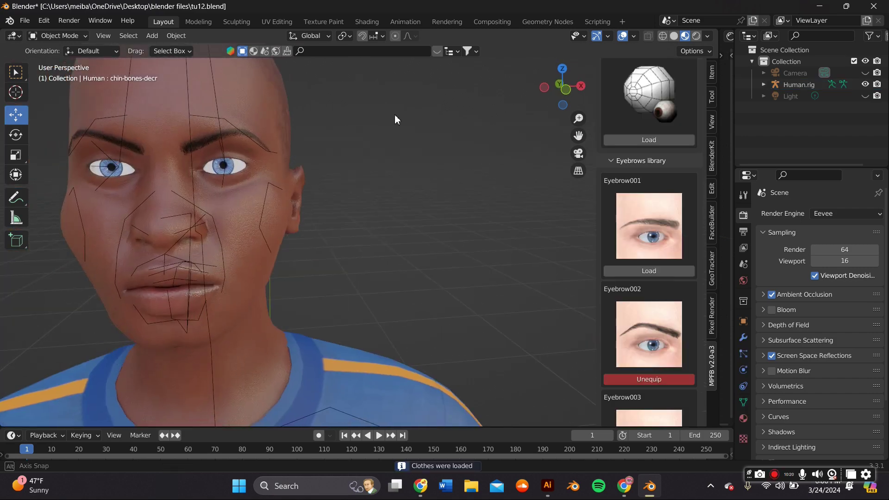
Select the Eyebrow002 mesh on the face and delete it.
{"action": "left_click", "coordinate": [249, 138]}
{"action": "left_click", "coordinate": [248, 137]}
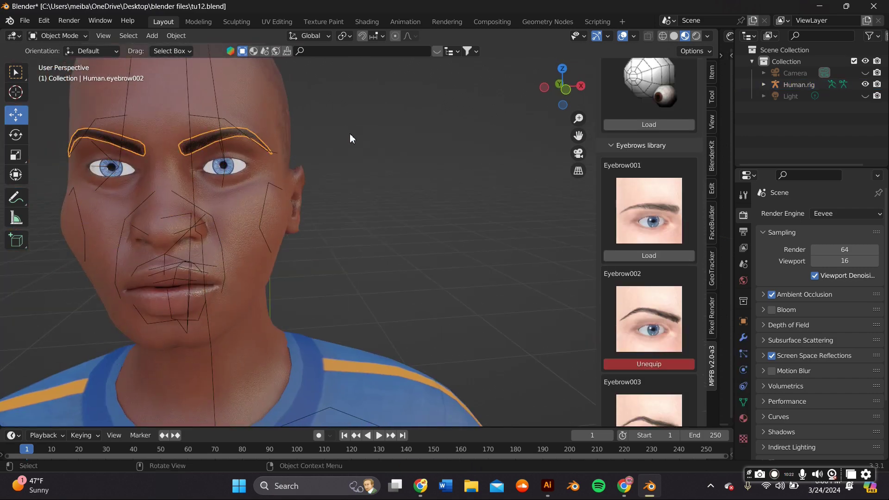
{"action": "key", "text": "Delete"}
{"action": "left_click_drag", "start_coordinate": [584, 132], "coordinate": [563, 134]}
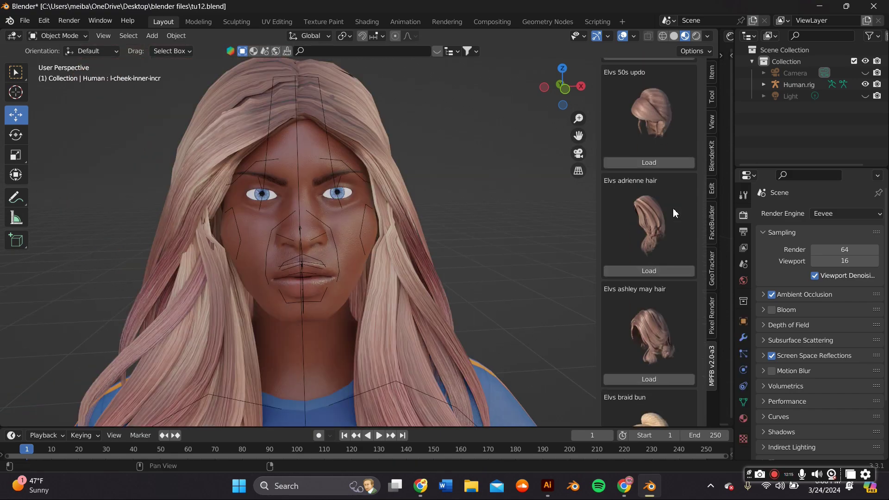
Try the mouth-upperlip-middle-down-up target on the human while reviewing the available mouth shape targets.
{"action": "scroll", "coordinate": [673, 207], "scroll_direction": "up", "scroll_amount": 10}
{"action": "scroll", "coordinate": [621, 354], "scroll_direction": "up", "scroll_amount": 10}
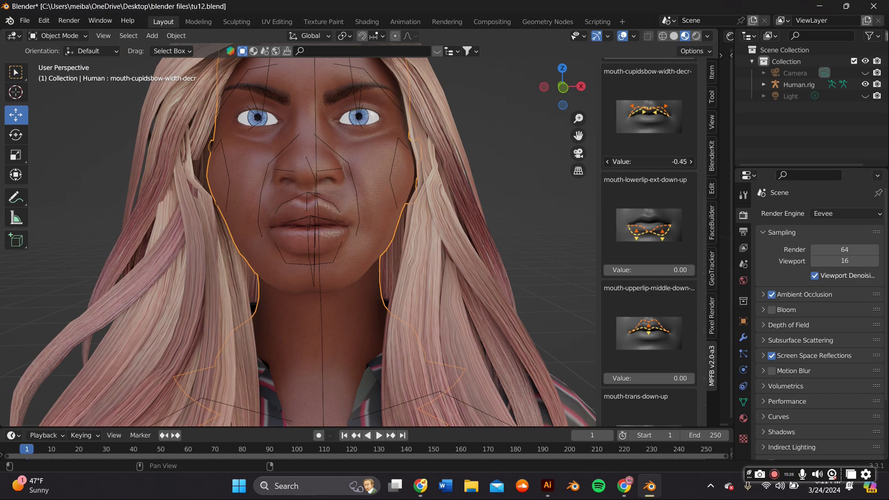
{"action": "scroll", "coordinate": [655, 199], "scroll_direction": "down", "scroll_amount": 10}
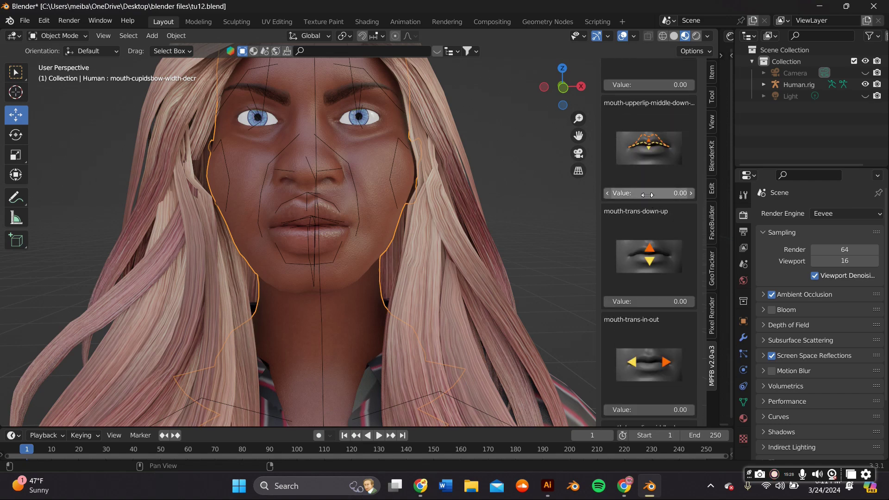
{"action": "left_click_drag", "start_coordinate": [648, 195], "coordinate": [676, 195]}
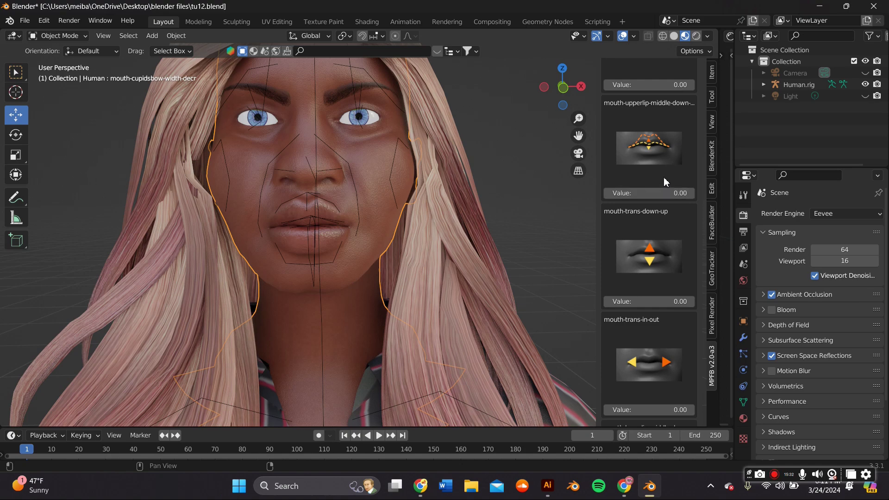
{"action": "scroll", "coordinate": [663, 181], "scroll_direction": "down", "scroll_amount": 14}
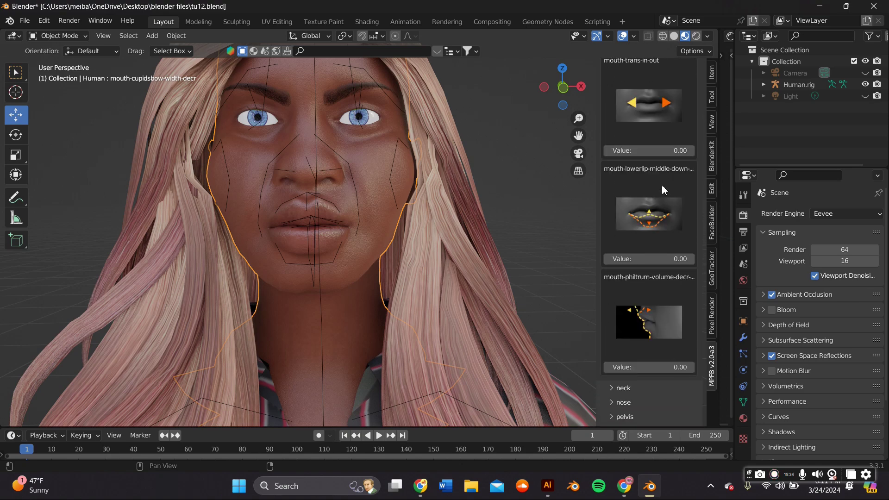
{"action": "scroll", "coordinate": [663, 189], "scroll_direction": "down", "scroll_amount": 6}
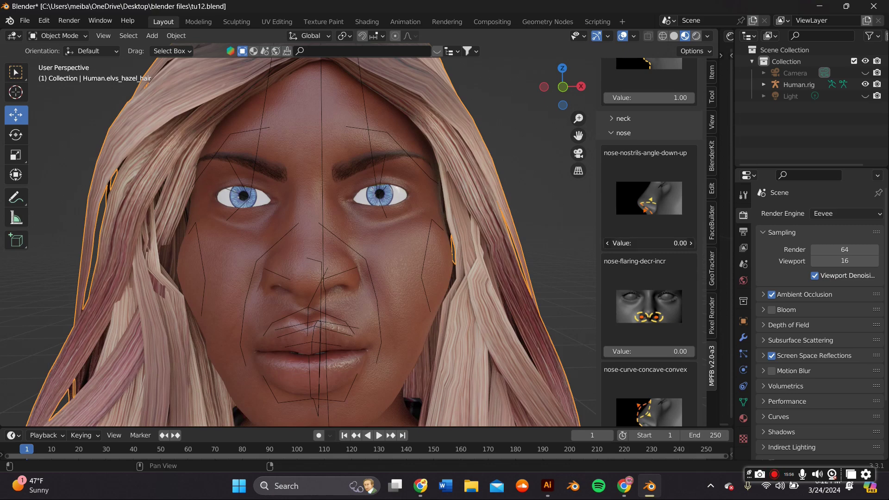
Try the nose nostrils angle target at -1.00, and set the nose flaring target to 0.36.
{"action": "left_click_drag", "start_coordinate": [648, 243], "coordinate": [616, 243]}
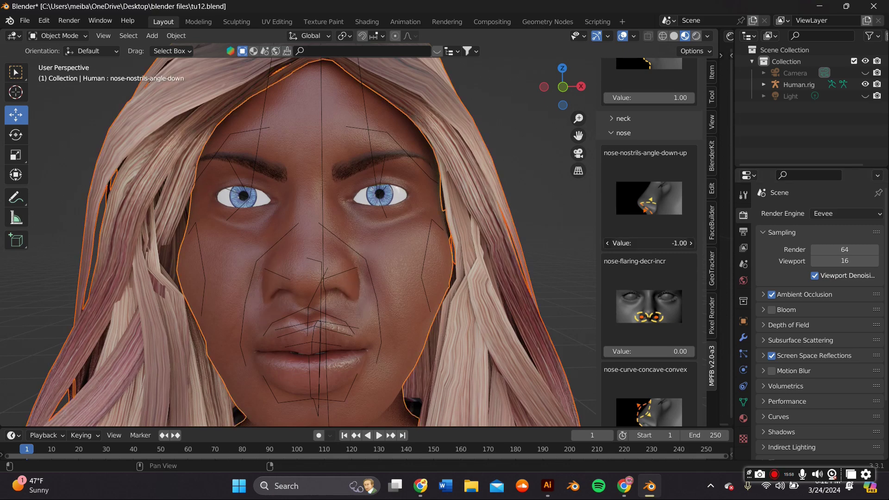
{"action": "left_click", "coordinate": [389, 273]}
{"action": "scroll", "coordinate": [648, 259], "scroll_direction": "down", "scroll_amount": 5}
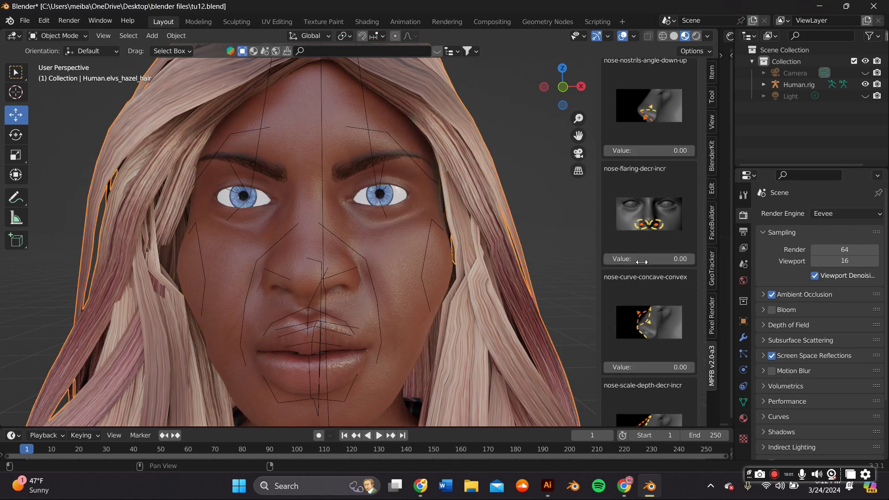
{"action": "left_click_drag", "start_coordinate": [648, 258], "coordinate": [685, 258]}
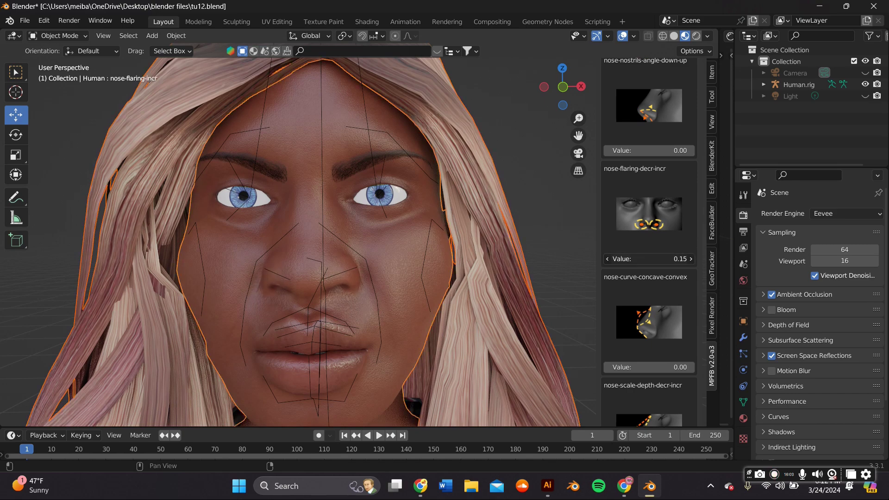
Try the nose curve target toward convex at 1.00 and toward concave, and reset it to 0.
{"action": "scroll", "coordinate": [644, 284], "scroll_direction": "down", "scroll_amount": 4}
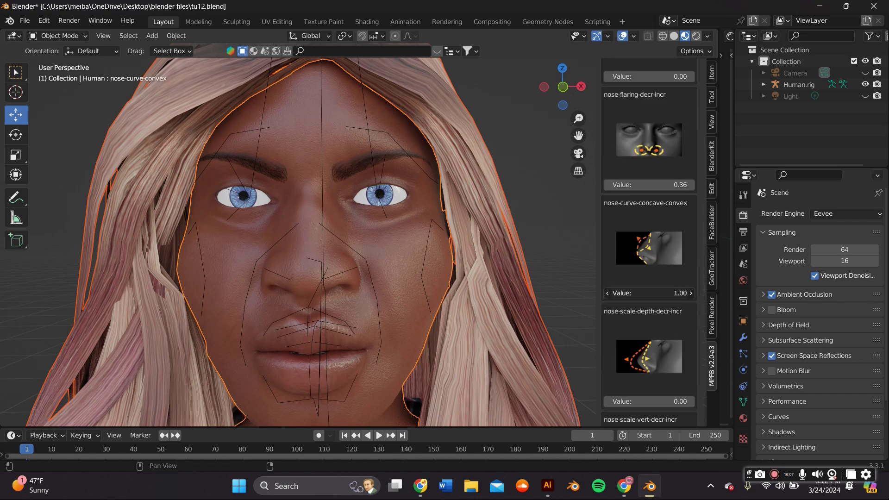
{"action": "middle_click_drag", "start_coordinate": [348, 249], "coordinate": [449, 254]}
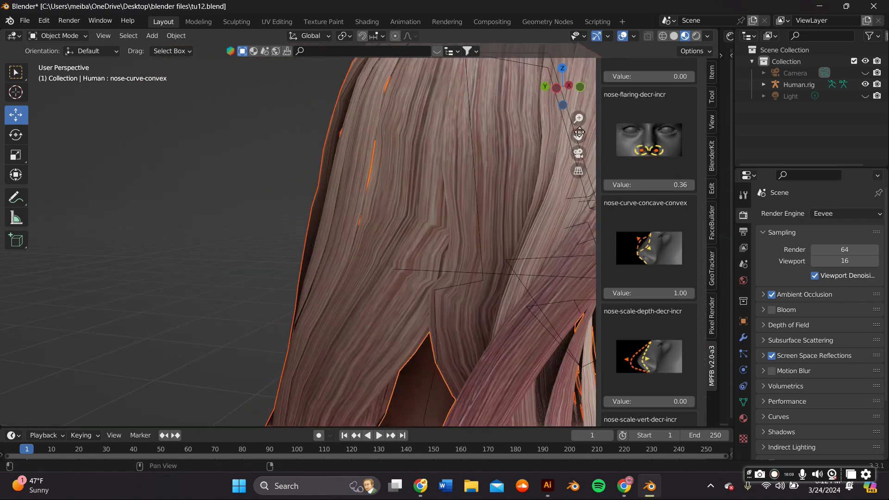
{"action": "left_click_drag", "start_coordinate": [579, 132], "coordinate": [452, 190]}
{"action": "scroll", "coordinate": [452, 193], "scroll_direction": "up", "scroll_amount": 3}
{"action": "left_click_drag", "start_coordinate": [686, 293], "coordinate": [616, 292]}
{"action": "middle_click_drag", "start_coordinate": [520, 294], "coordinate": [472, 302]}
{"action": "left_click", "coordinate": [648, 293]}
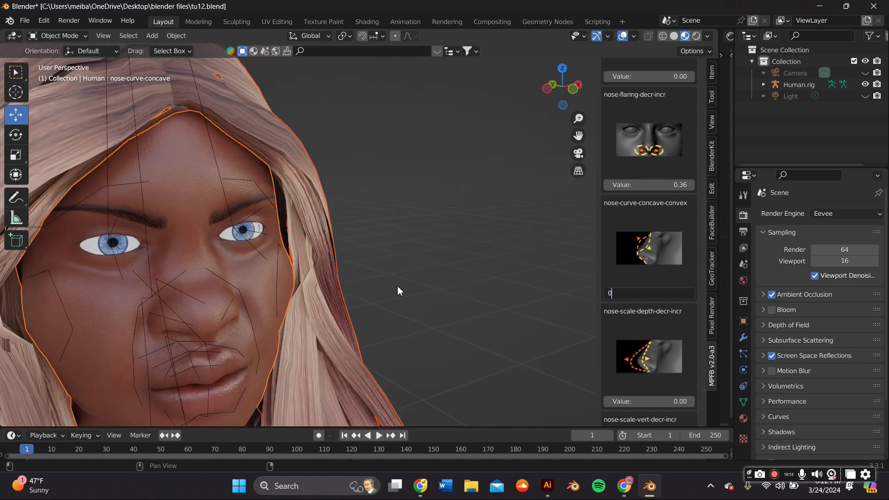
{"action": "type", "text": "0"}
{"action": "key", "text": "Return"}
Try the nose depth scale target at 1.00 and -1.00, and revert it to 0.
{"action": "scroll", "coordinate": [654, 296], "scroll_direction": "down", "scroll_amount": 5}
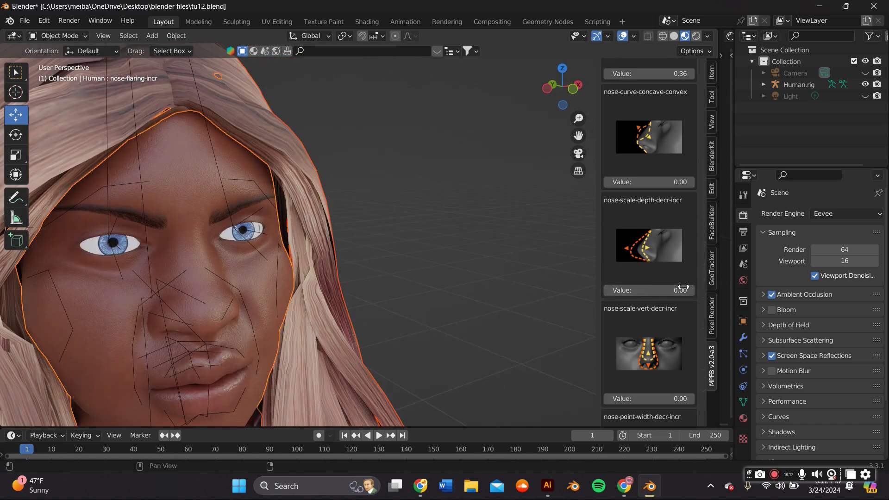
{"action": "left_click_drag", "start_coordinate": [652, 291], "coordinate": [769, 291]}
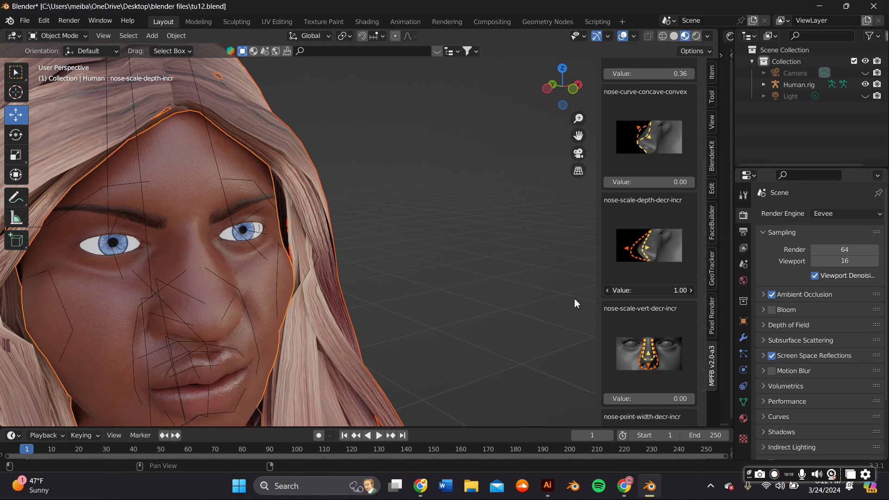
{"action": "middle_click_drag", "start_coordinate": [575, 303], "coordinate": [533, 296]}
{"action": "left_click_drag", "start_coordinate": [648, 290], "coordinate": [512, 296]}
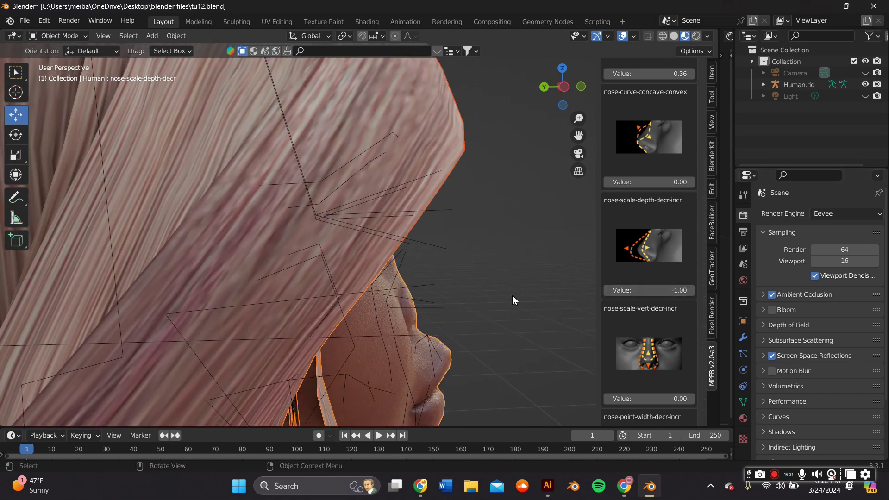
{"action": "middle_click_drag", "start_coordinate": [512, 295], "coordinate": [394, 298]}
{"action": "key", "text": "ctrl+z"}
{"action": "left_click", "coordinate": [677, 292]}
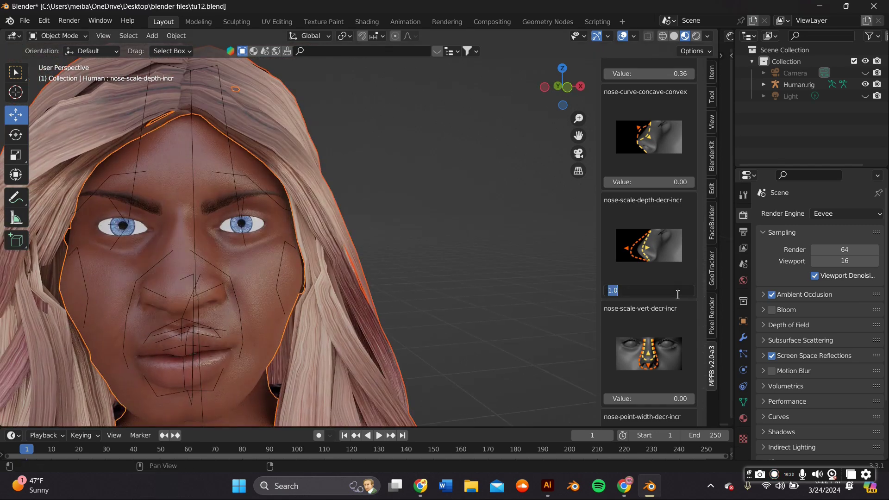
{"action": "key", "text": "Return"}
Set the nose-scale-depth target to 0.54 while checking the nose in profile and from the front.
{"action": "middle_click_drag", "start_coordinate": [410, 288], "coordinate": [511, 281]}
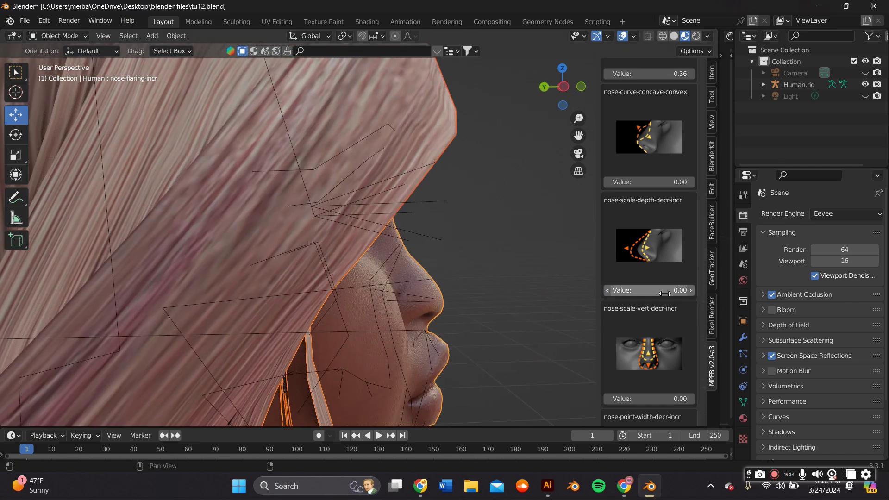
{"action": "left_click_drag", "start_coordinate": [670, 291], "coordinate": [701, 291]}
{"action": "middle_click_drag", "start_coordinate": [545, 304], "coordinate": [373, 307]}
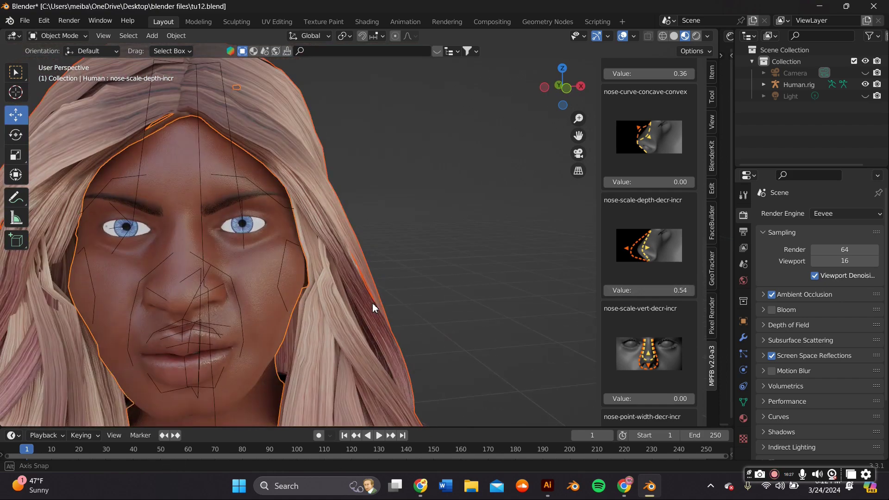
{"action": "scroll", "coordinate": [622, 330], "scroll_direction": "down", "scroll_amount": 2}
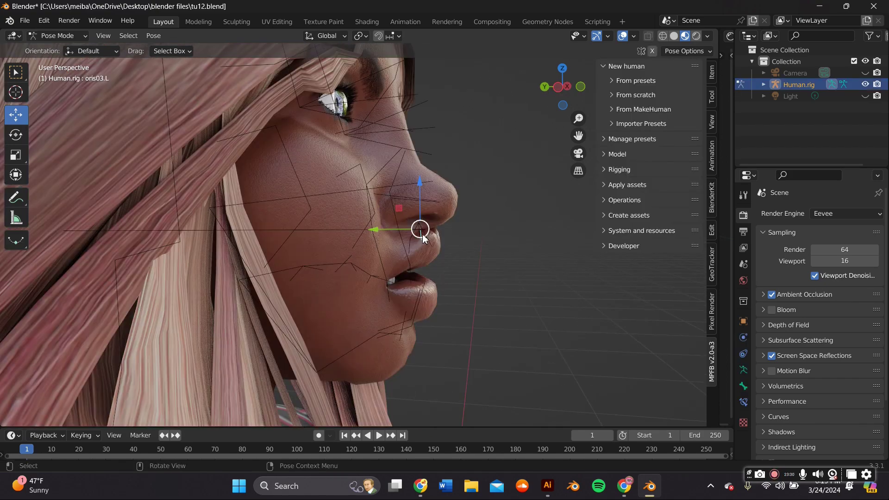
Try moving the upper-lip bone oris03.L of the face rig in the side view.
{"action": "key", "text": "g"}
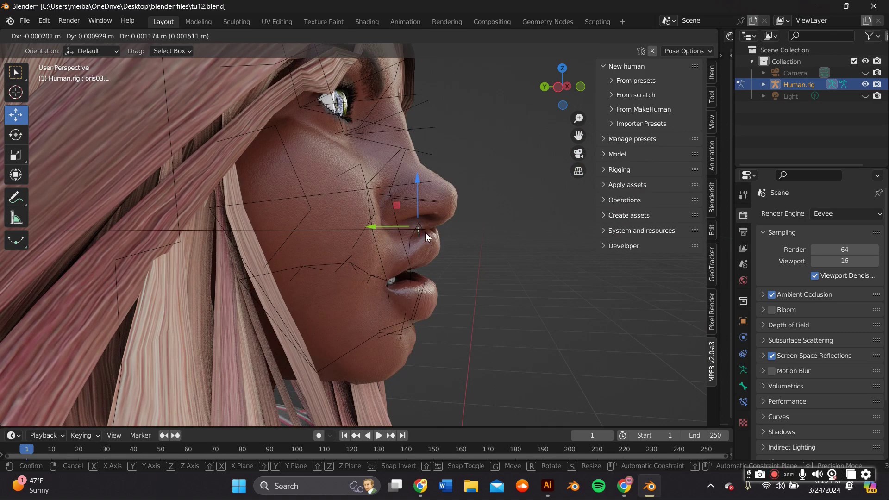
{"action": "left_click", "coordinate": [427, 237]}
{"action": "key", "text": "g"}
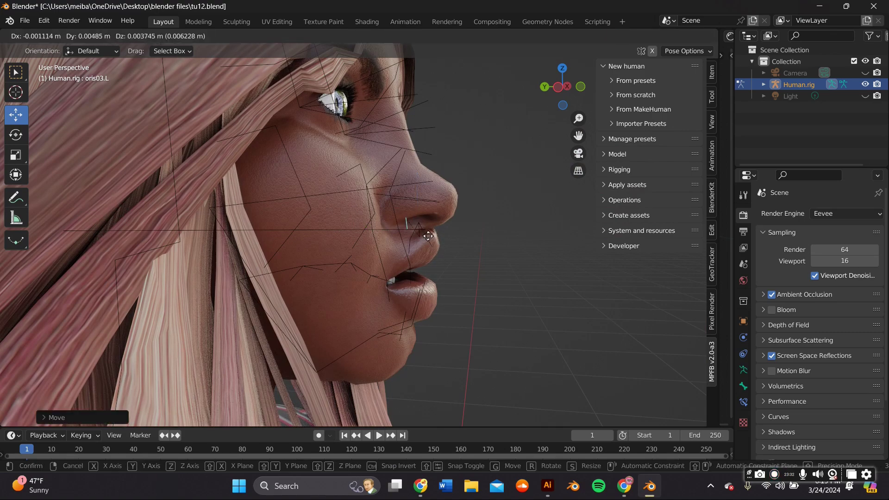
{"action": "left_click", "coordinate": [427, 236]}
Reposition the special01 bone from side and front views to lift the upper lip and expose the teeth.
{"action": "left_click", "coordinate": [417, 231]}
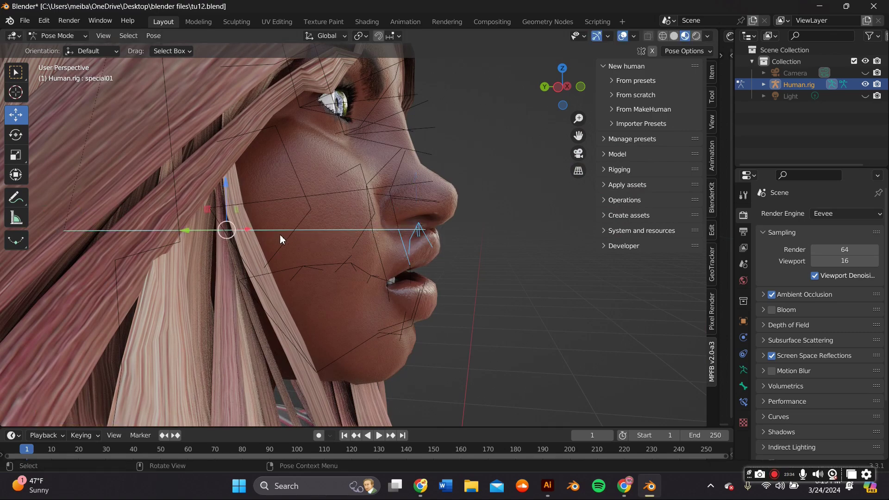
{"action": "left_click_drag", "start_coordinate": [224, 231], "coordinate": [207, 219]}
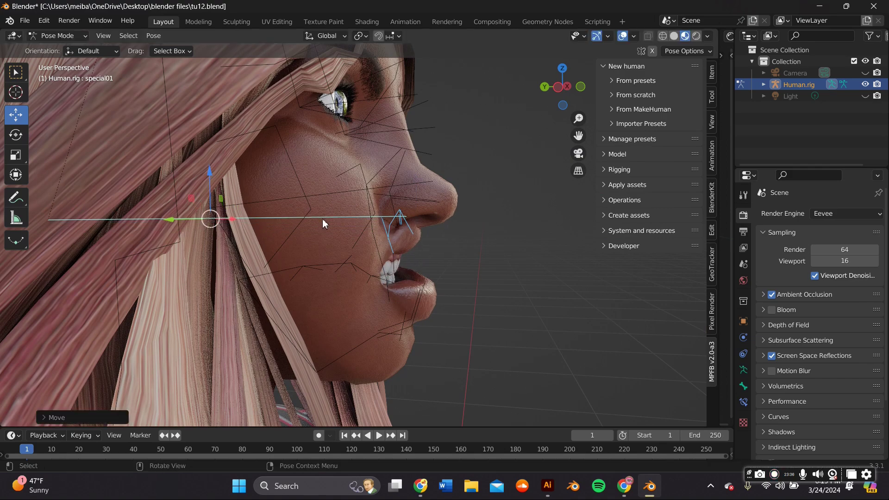
{"action": "middle_click_drag", "start_coordinate": [322, 219], "coordinate": [211, 221]}
{"action": "key", "text": "g"}
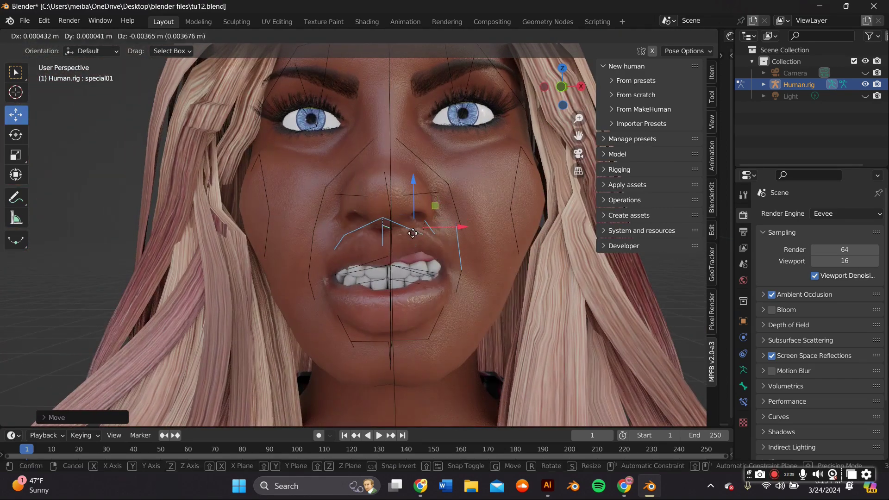
{"action": "left_click", "coordinate": [396, 274]}
{"action": "middle_click_drag", "start_coordinate": [395, 274], "coordinate": [298, 272]}
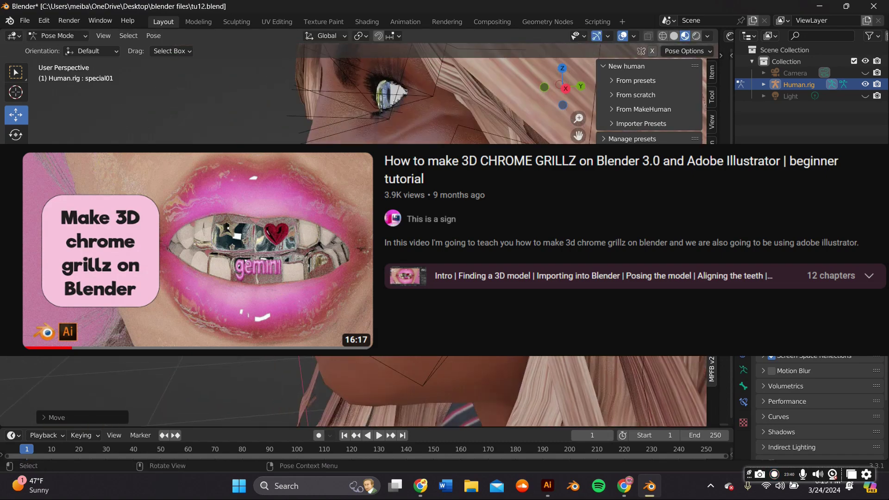
{"action": "key", "text": "g"}
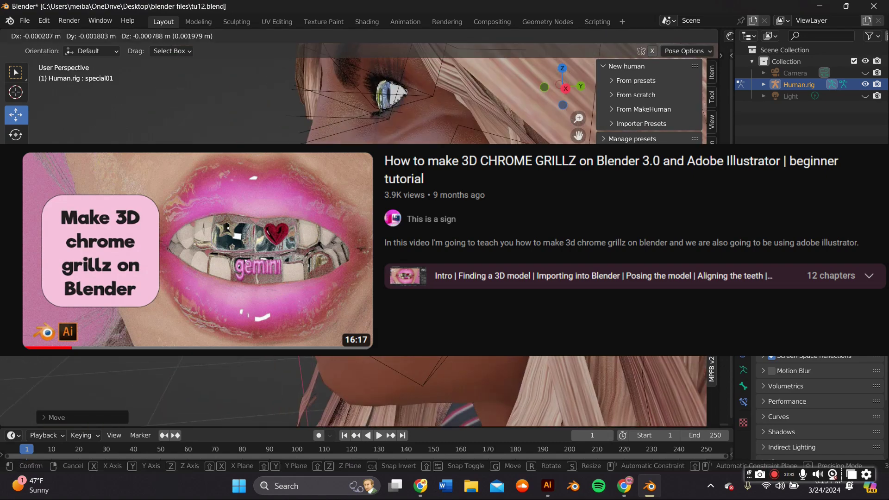
{"action": "left_click", "coordinate": [345, 266]}
{"action": "middle_click_drag", "start_coordinate": [345, 266], "coordinate": [432, 279]}
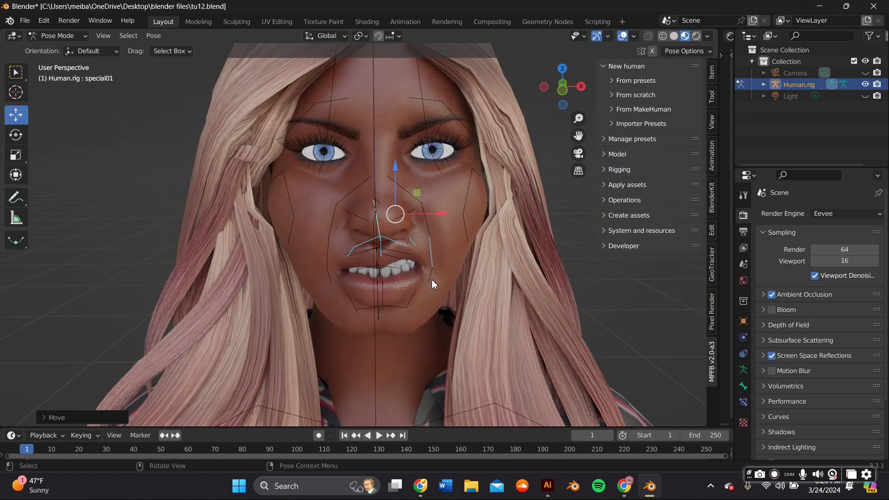
Undo the mouth bone moves on the face rig.
{"action": "left_click", "coordinate": [385, 268]}
{"action": "left_click", "coordinate": [386, 268]}
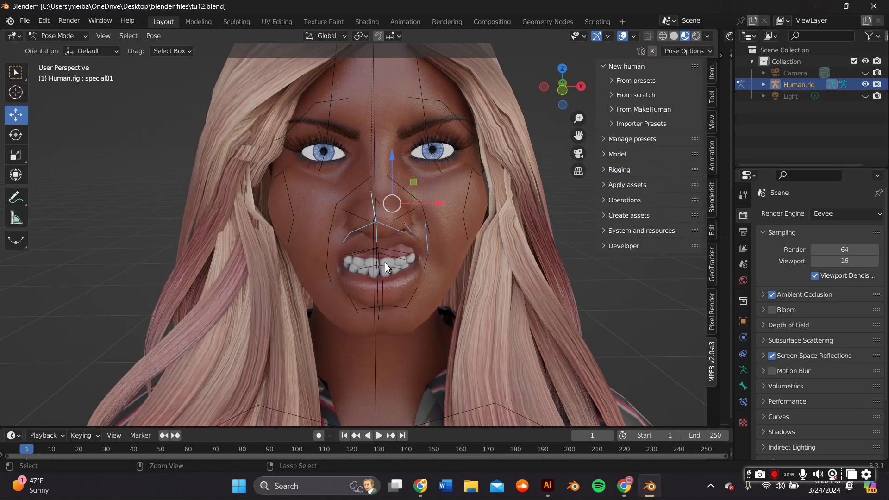
{"action": "left_click", "coordinate": [387, 267]}
{"action": "key", "text": "ctrl+z"}
{"action": "key", "text": "ctrl+z"}
{"action": "key", "text": "ctrl+z"}
{"action": "key", "text": "ctrl+z"}
{"action": "key", "text": "ctrl+z"}
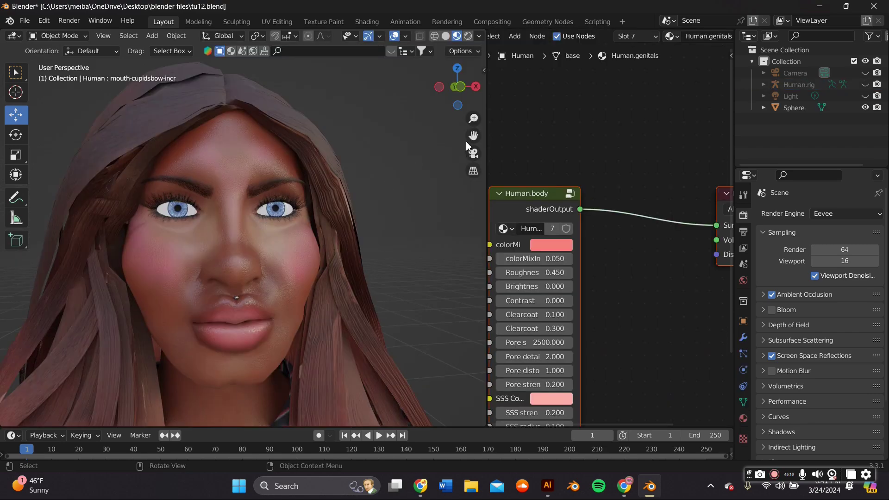
Copy and paste the metallic piercing sphere above the upper lip and place the copy on the lower lip.
{"action": "scroll", "coordinate": [466, 141], "scroll_direction": "up", "scroll_amount": 6}
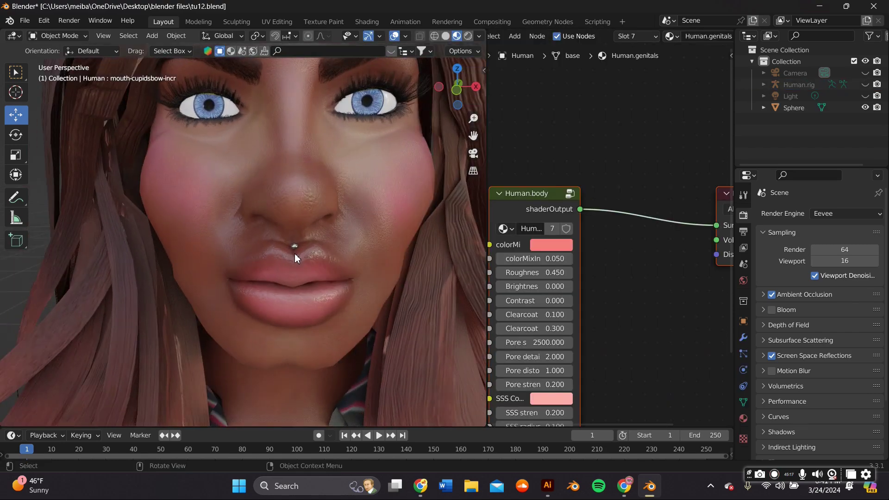
{"action": "left_click", "coordinate": [293, 250]}
{"action": "left_click", "coordinate": [293, 248]}
{"action": "key", "text": "ctrl+c"}
{"action": "key", "text": "ctrl+v"}
{"action": "key", "text": "g"}
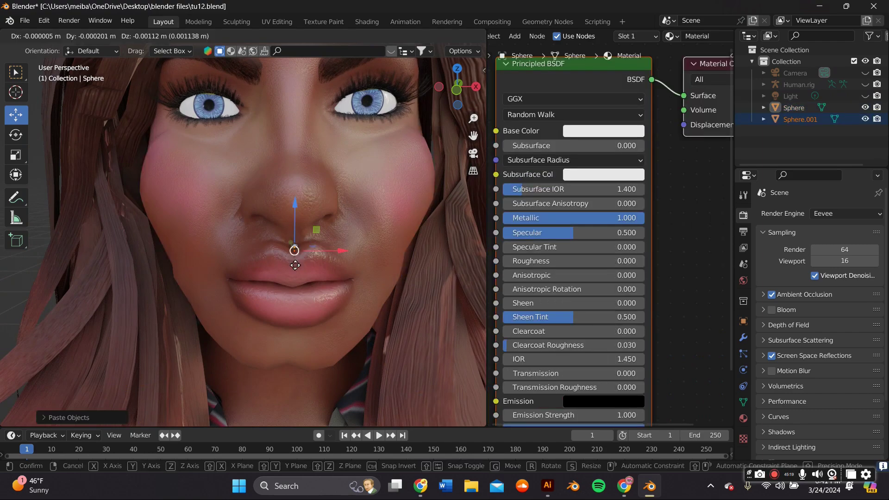
{"action": "left_click", "coordinate": [288, 305]}
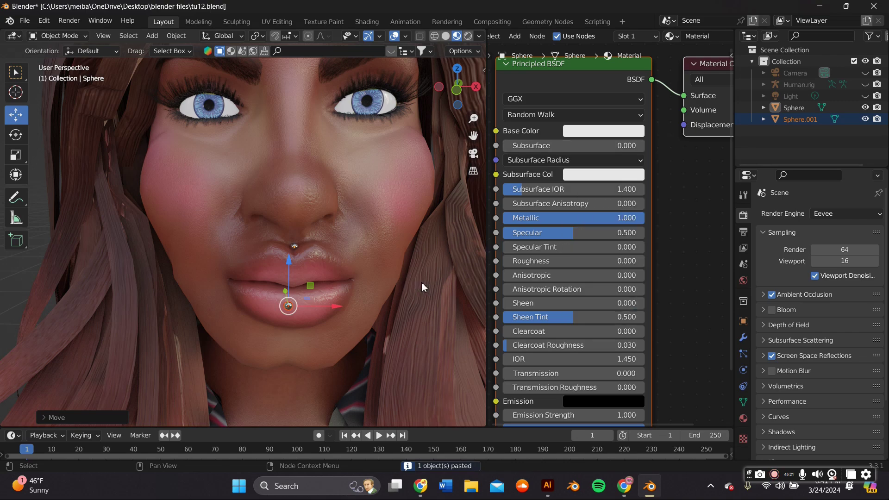
Try a dark gold base color on the lower-lip sphere with hue 0.152, saturation 0.859 and value 0.374.
{"action": "left_click", "coordinate": [603, 131]}
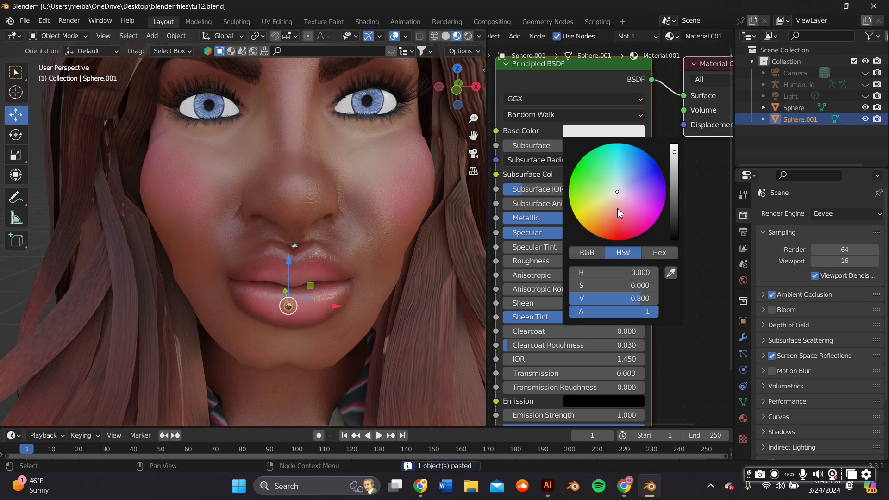
{"action": "left_click", "coordinate": [579, 222]}
{"action": "left_click", "coordinate": [373, 264]}
{"action": "left_click", "coordinate": [285, 305]}
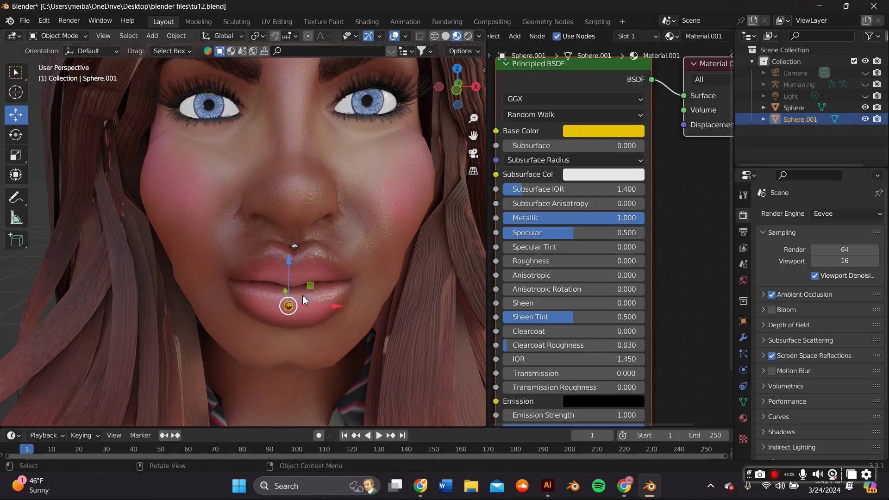
{"action": "left_click", "coordinate": [603, 131]}
{"action": "left_click", "coordinate": [674, 171]}
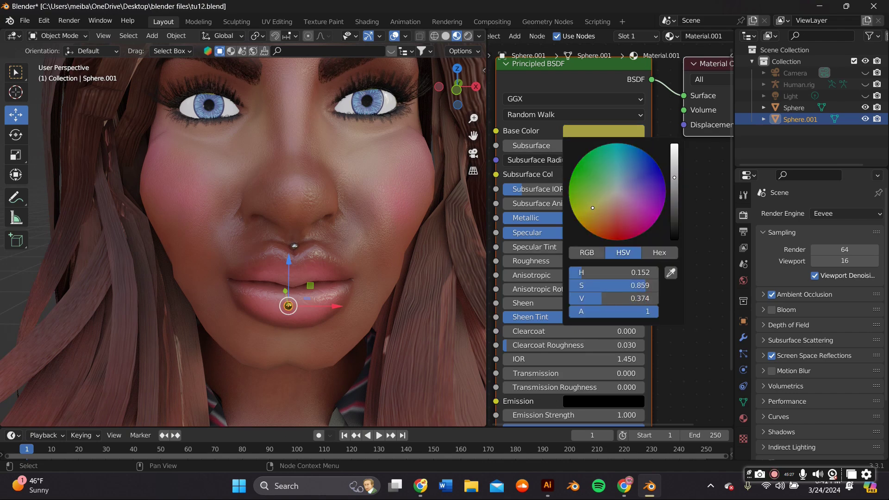
{"action": "left_click", "coordinate": [402, 212]}
{"action": "scroll", "coordinate": [401, 212], "scroll_direction": "down", "scroll_amount": 4}
{"action": "scroll", "coordinate": [407, 203], "scroll_direction": "up", "scroll_amount": 6}
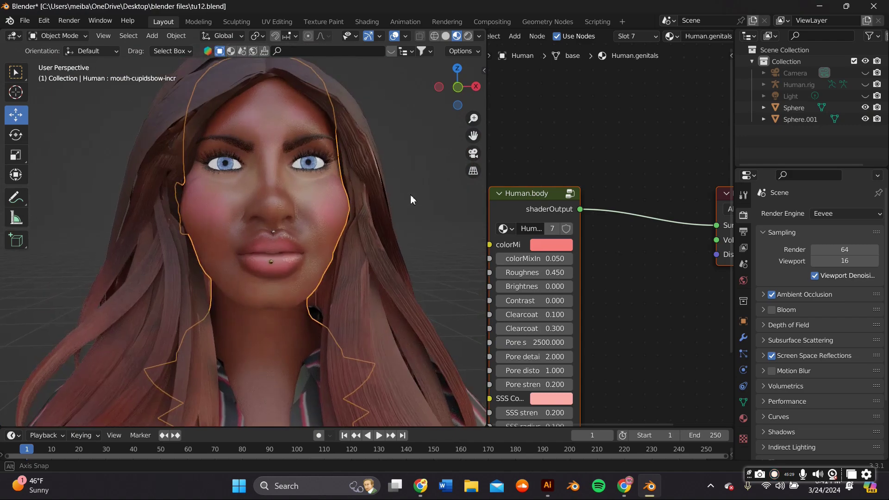
Change the lower-lip piercing sphere's base color to a bright near-white.
{"action": "left_click", "coordinate": [314, 306]}
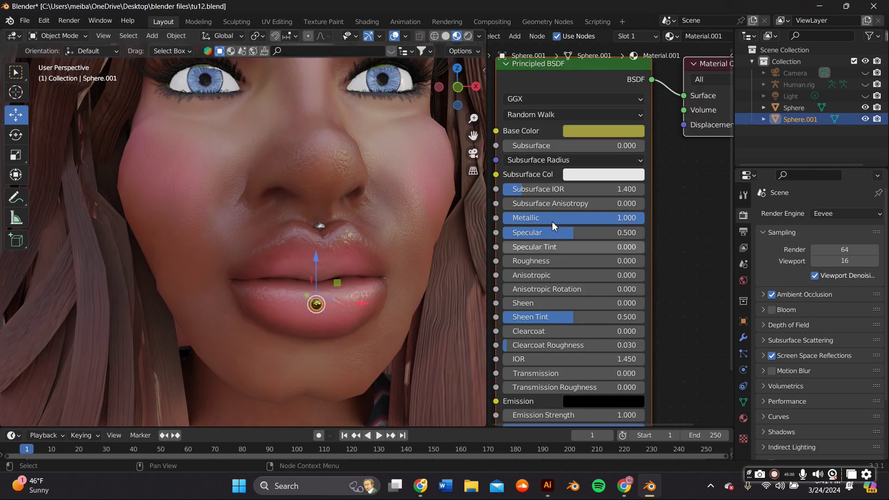
{"action": "left_click", "coordinate": [604, 131]}
{"action": "left_click", "coordinate": [621, 189]}
{"action": "left_click", "coordinate": [674, 147]}
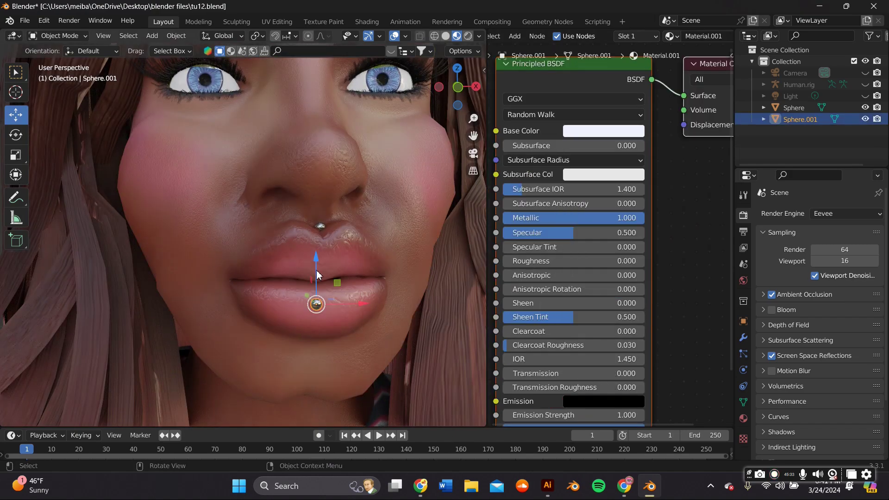
{"action": "left_click", "coordinate": [403, 266]}
Fine-tune the piercing sphere's position from several angles so it sits centred on the lower lip surface.
{"action": "middle_click_drag", "start_coordinate": [404, 266], "coordinate": [334, 301]}
{"action": "left_click", "coordinate": [294, 316]}
{"action": "left_click_drag", "start_coordinate": [316, 314], "coordinate": [321, 316]}
{"action": "middle_click_drag", "start_coordinate": [321, 315], "coordinate": [199, 343]}
{"action": "left_click_drag", "start_coordinate": [187, 333], "coordinate": [200, 326]}
{"action": "left_click_drag", "start_coordinate": [150, 312], "coordinate": [154, 317]}
{"action": "middle_click_drag", "start_coordinate": [162, 318], "coordinate": [269, 269]}
{"action": "left_click_drag", "start_coordinate": [304, 300], "coordinate": [308, 303]}
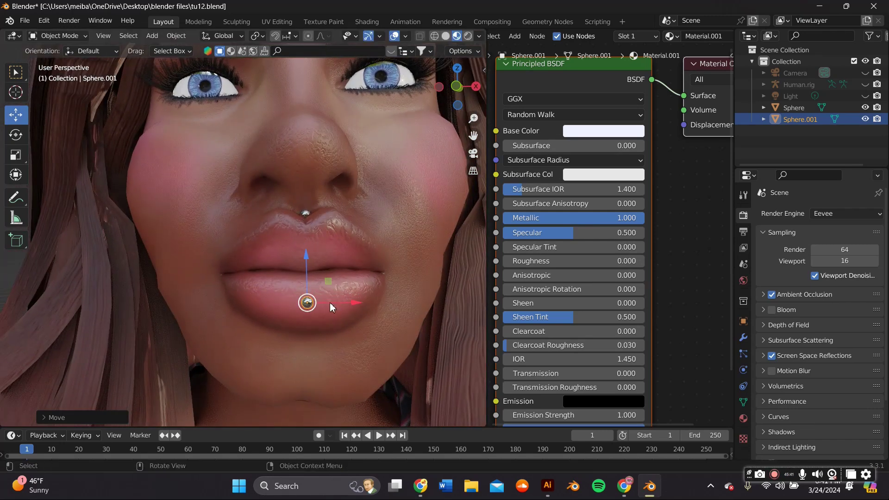
{"action": "left_click", "coordinate": [386, 290]}
{"action": "scroll", "coordinate": [386, 290], "scroll_direction": "down", "scroll_amount": 3}
{"action": "left_click", "coordinate": [286, 287]}
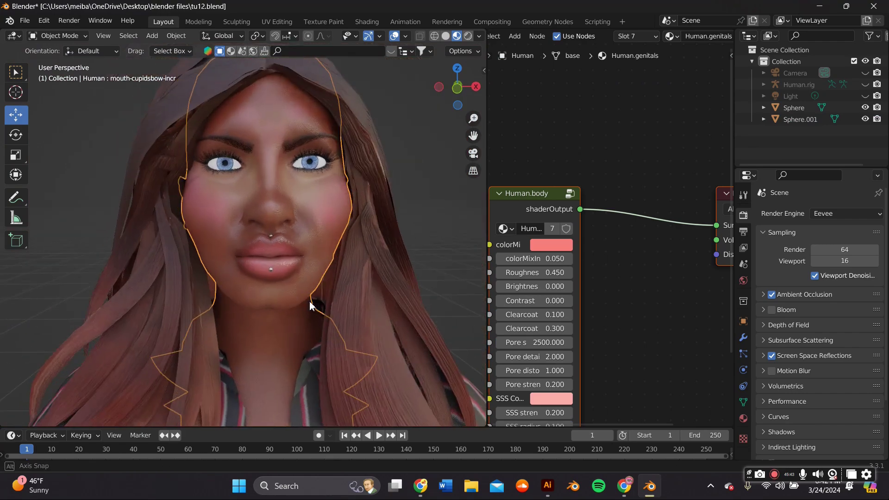